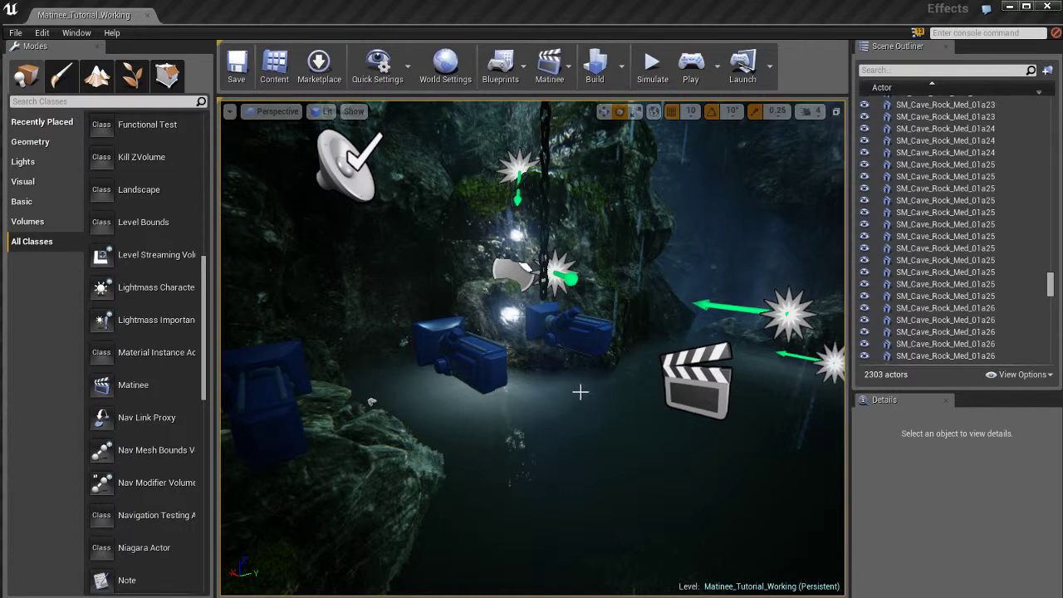
# - Filter the Scene Outliner to 'camera', preview CameraActor and CameraActor5, and switch to Unlit view
pyautogui.moveTo(581, 413); pyautogui.dragTo(566, 412, button='right')
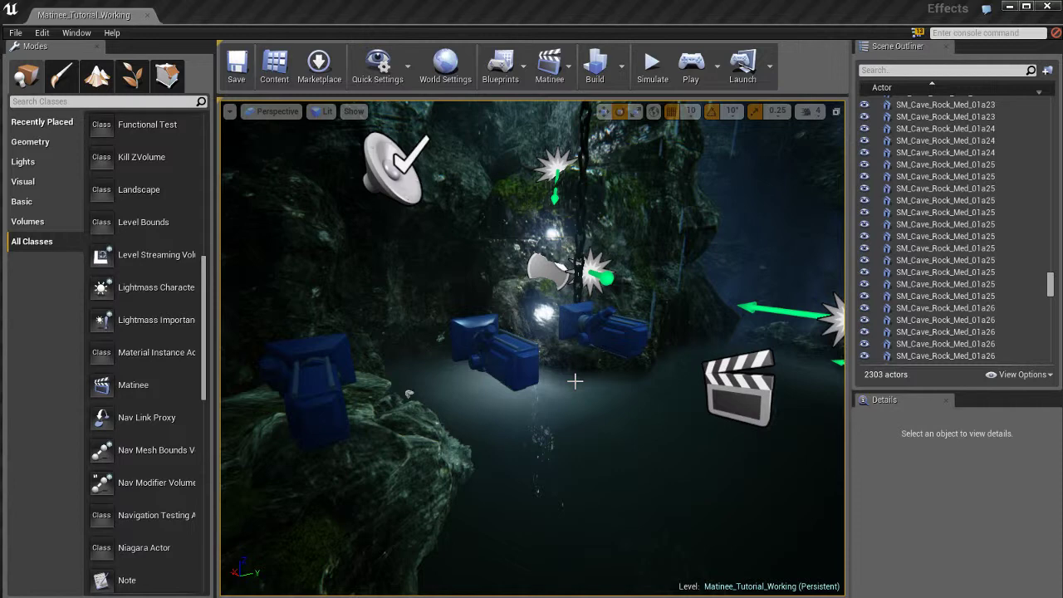
pyautogui.moveTo(590, 407); pyautogui.dragTo(589, 408, button='right')
pyautogui.scroll(10, 945, 200)
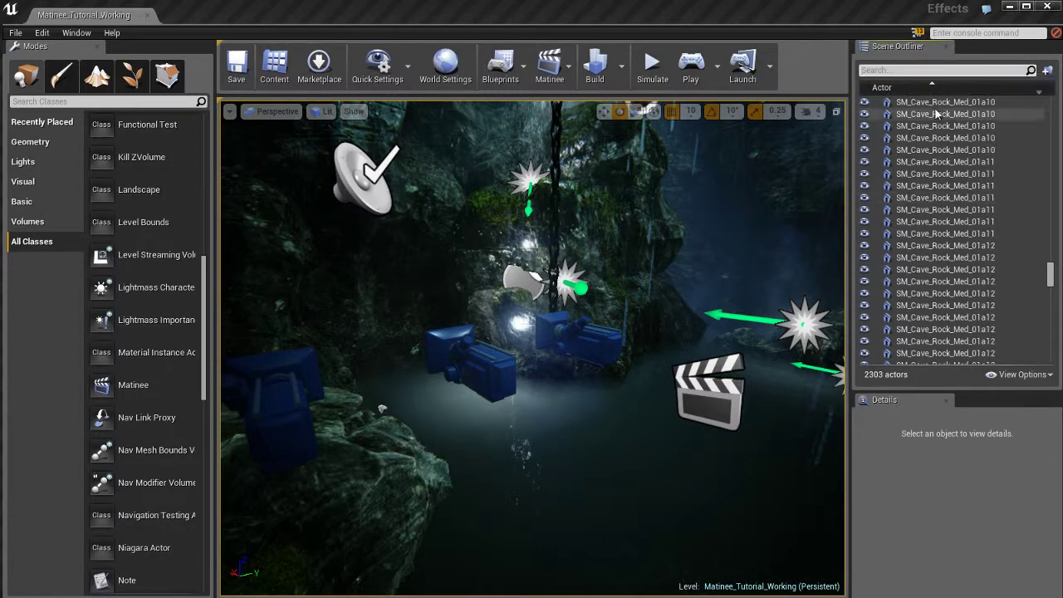
pyautogui.write('camera')
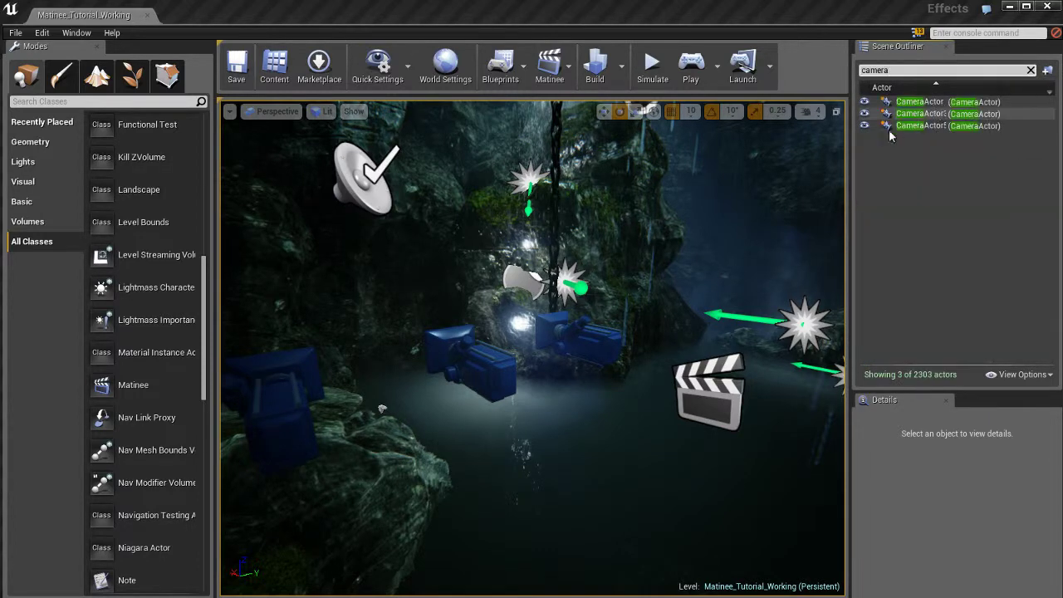
pyautogui.click(920, 103)
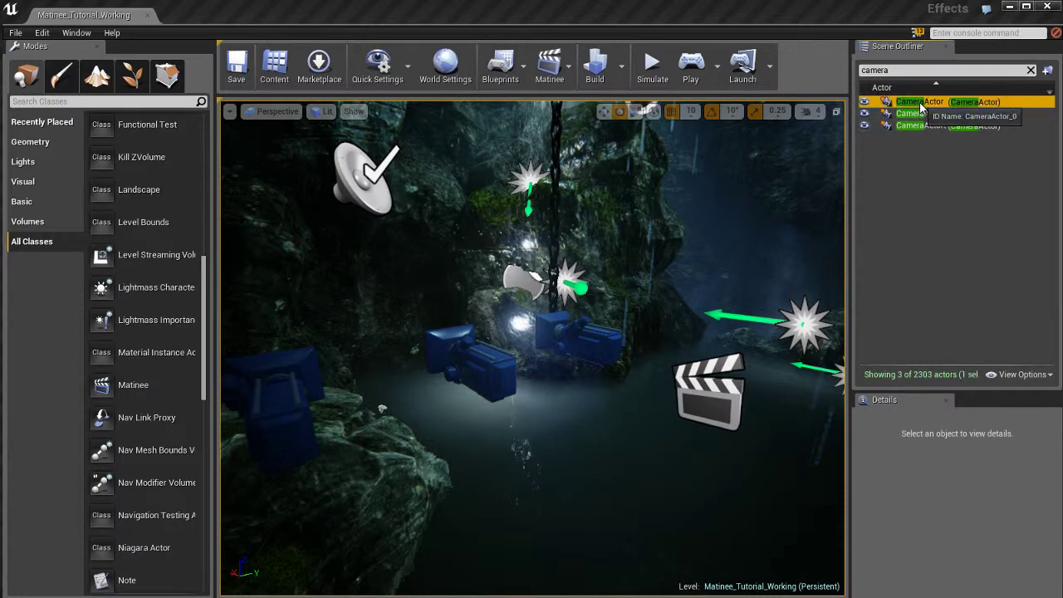
pyautogui.click(920, 126)
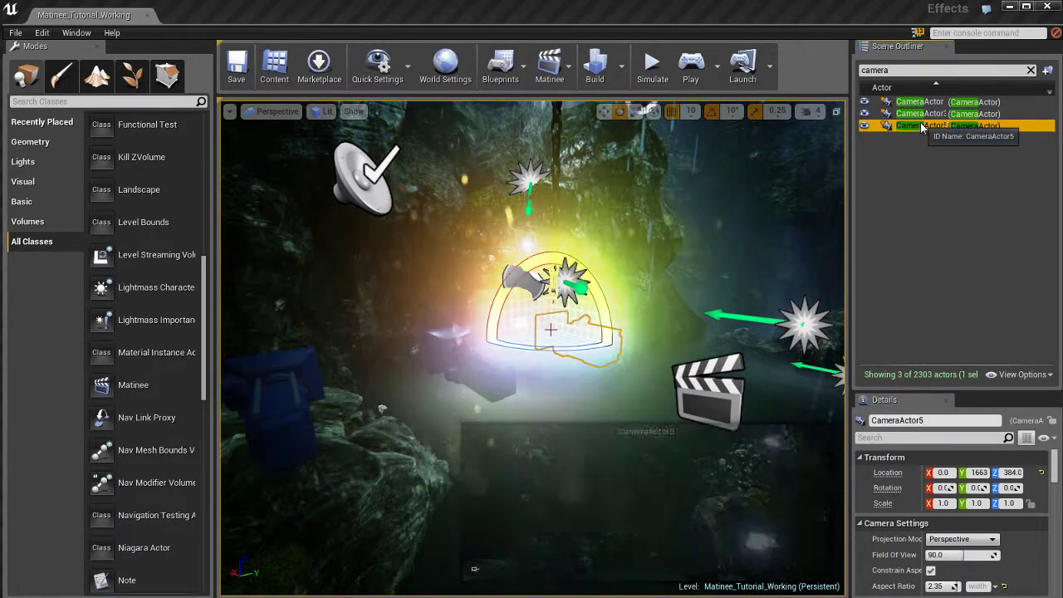
pyautogui.moveTo(572, 368); pyautogui.dragTo(575, 353, button='right')
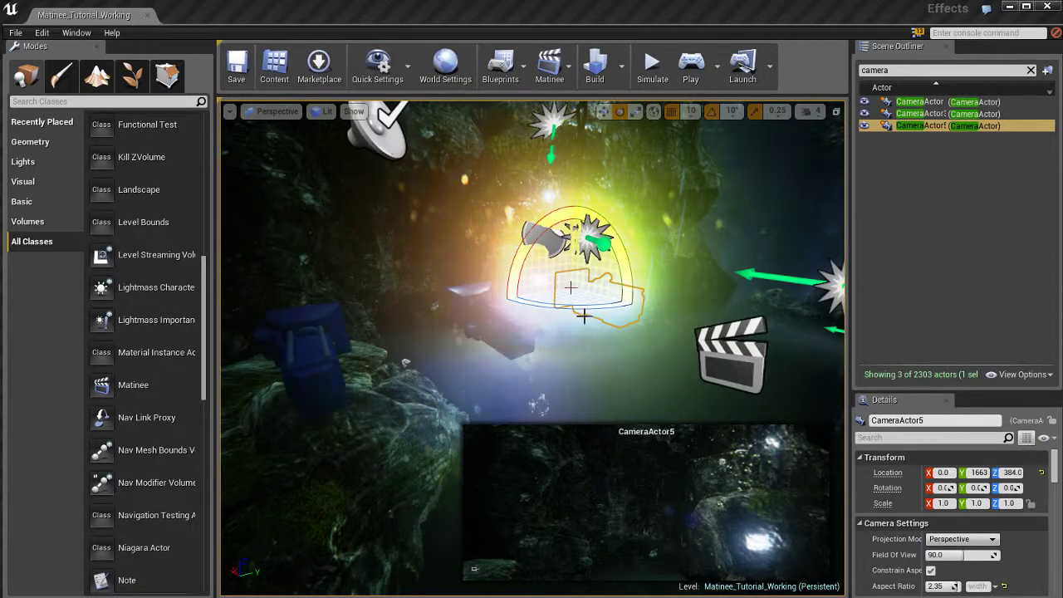
pyautogui.hotkey('alt', '3')
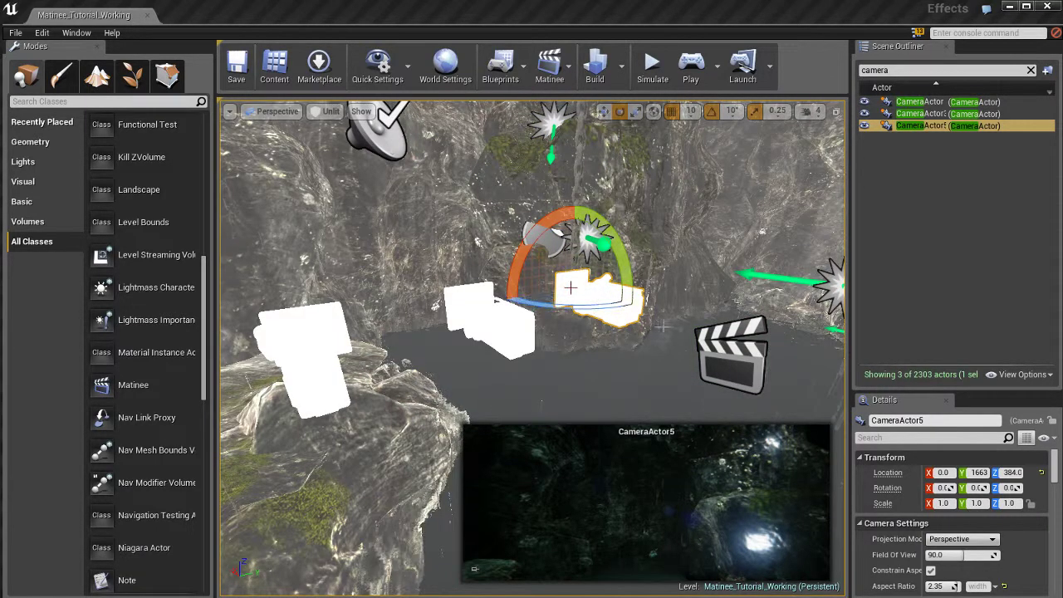
# - Cycle through the left, middle and right cameras (CameraActor, CameraActor3, CameraActor5) to preview each
pyautogui.click(308, 353)
pyautogui.click(498, 334)
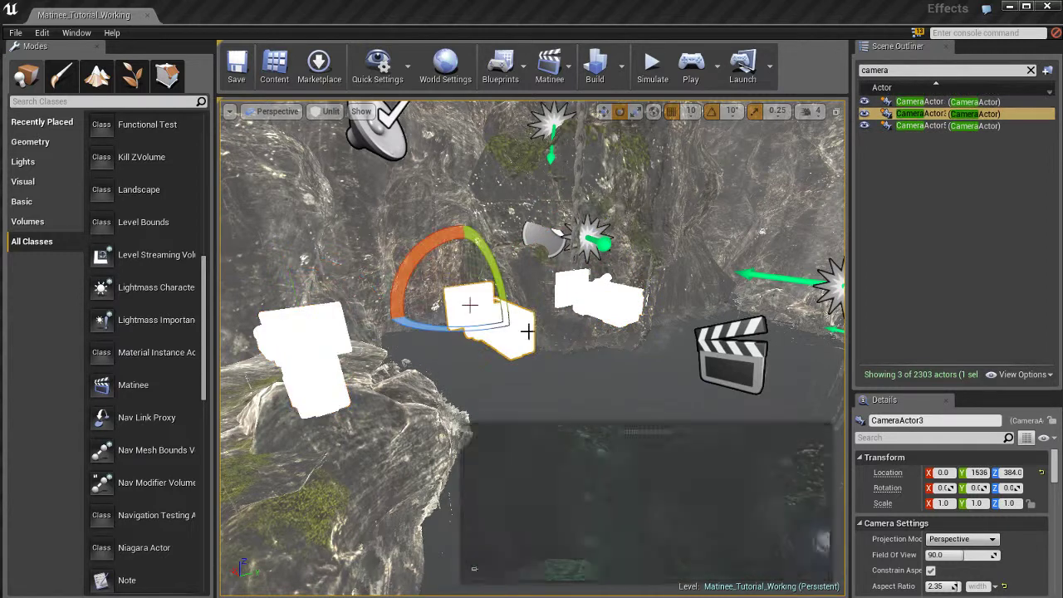
pyautogui.click(612, 305)
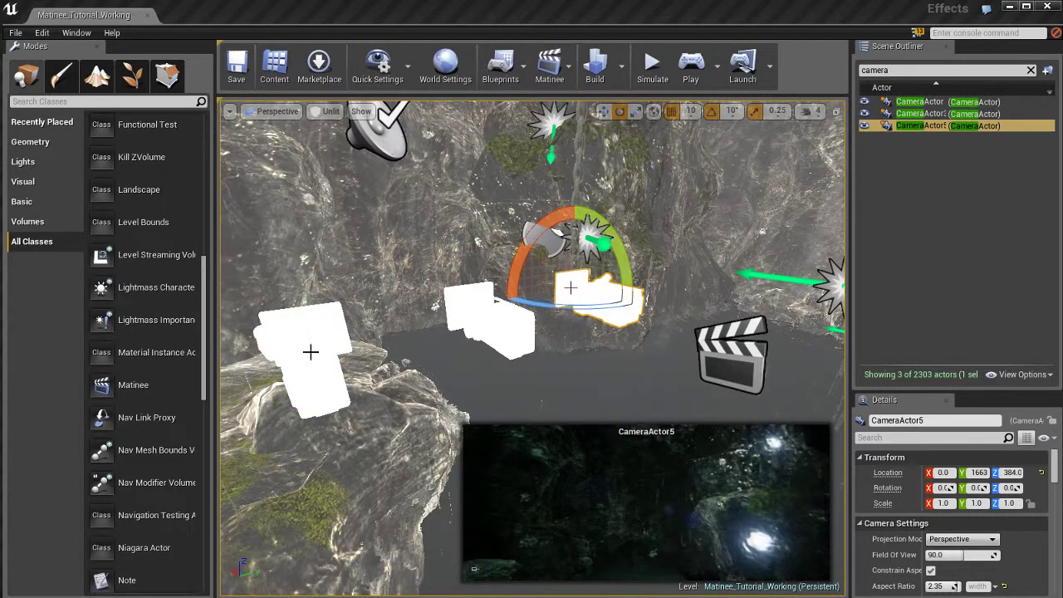
pyautogui.click(311, 351)
pyautogui.click(491, 321)
pyautogui.click(596, 300)
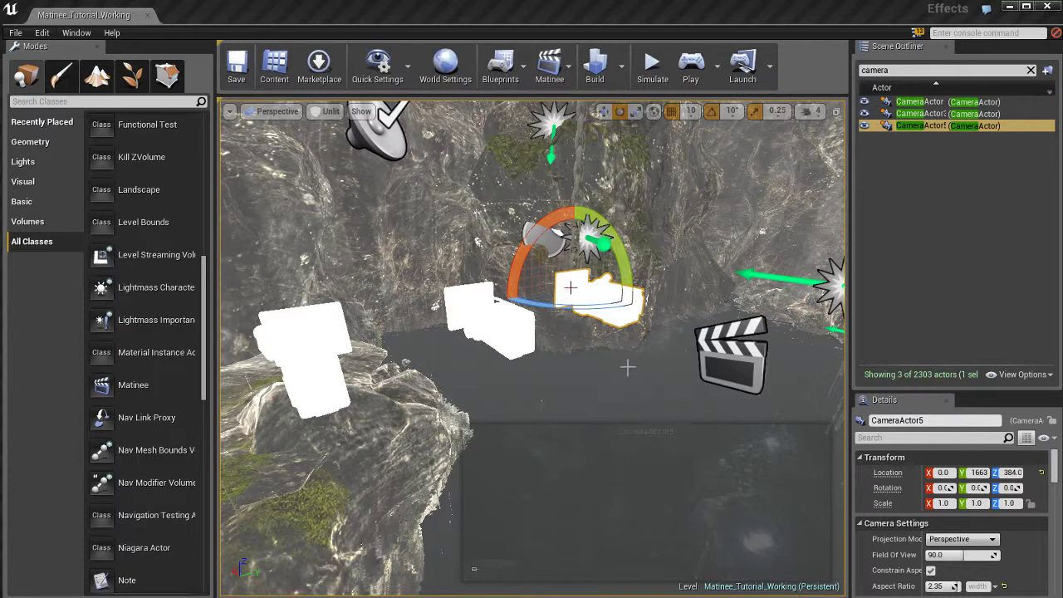
pyautogui.click(290, 340)
pyautogui.click(510, 322)
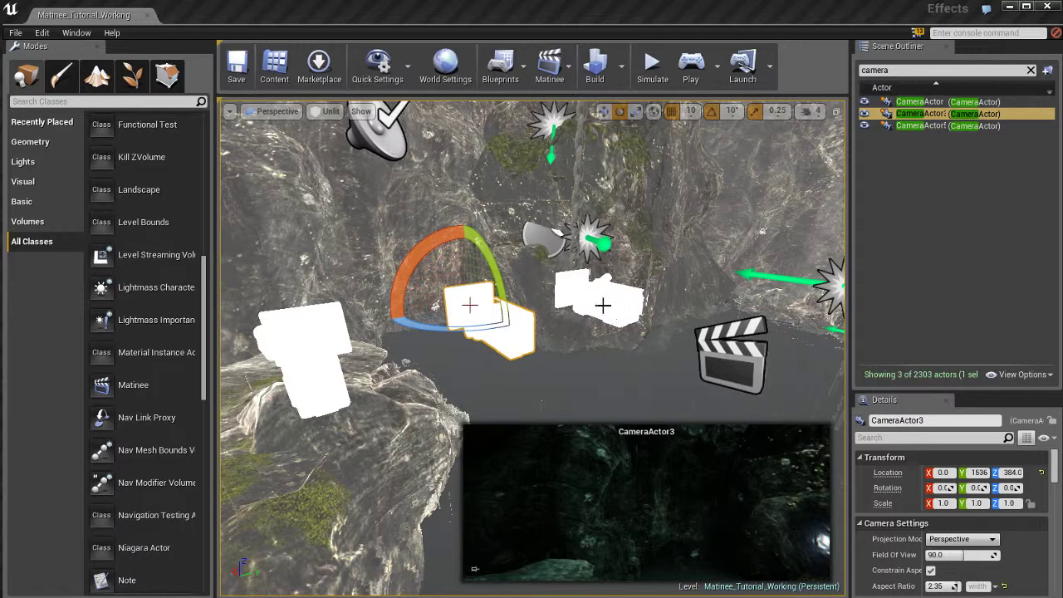
pyautogui.click(629, 298)
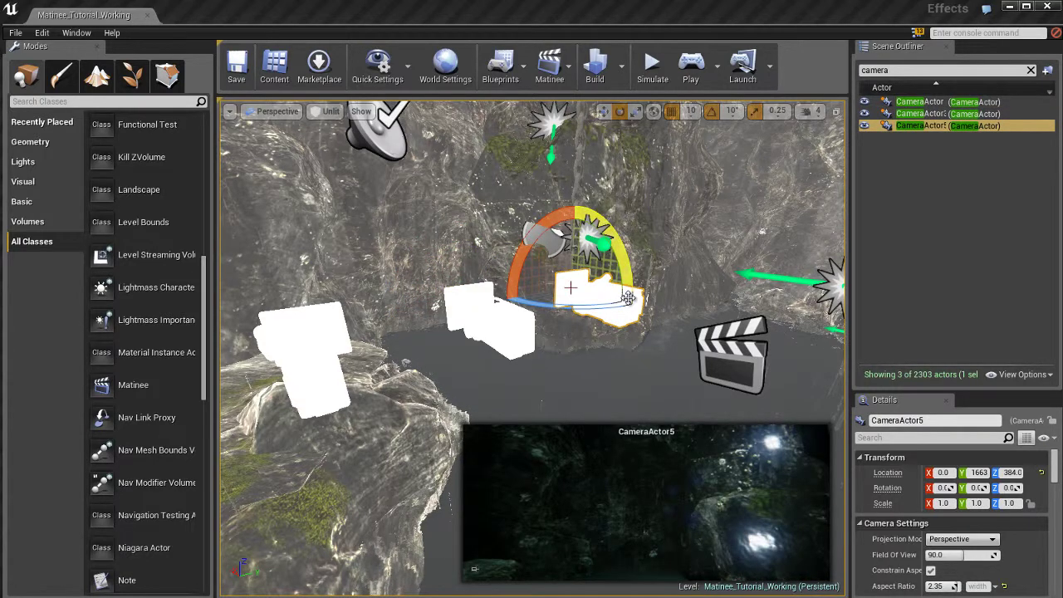
# - Select all three CameraActors and delete them, confirming with Yes All
pyautogui.click(920, 102)
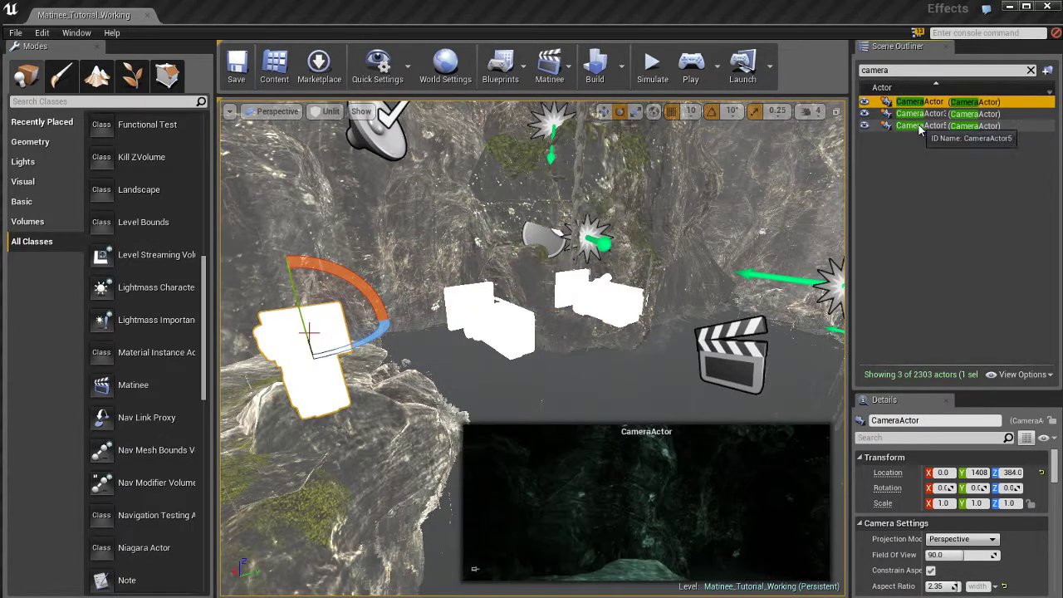
pyautogui.keyDown('shift'); pyautogui.click(919, 126); pyautogui.keyUp('shift')
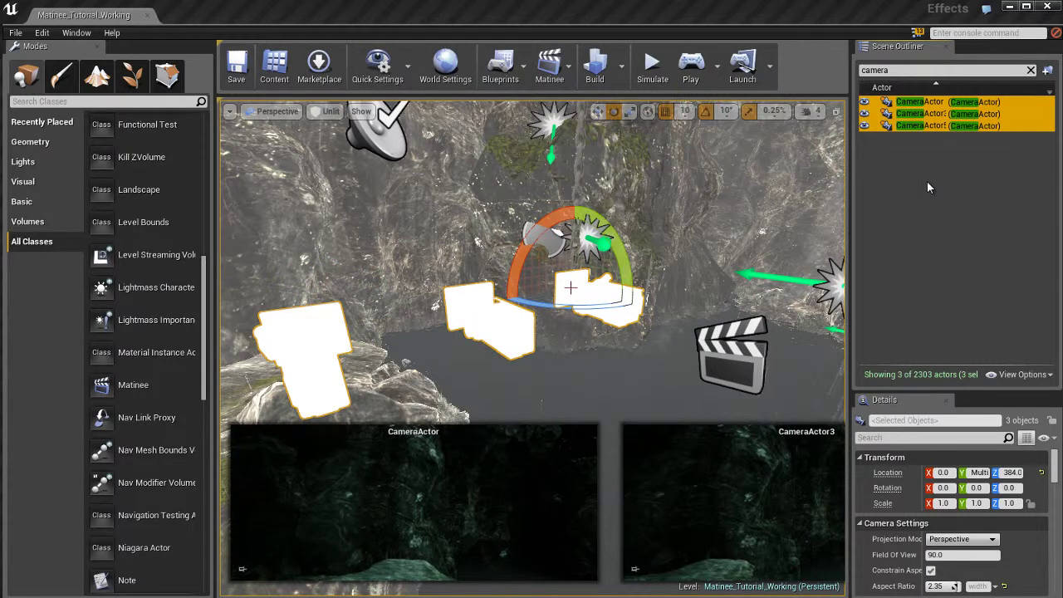
pyautogui.press('Delete')
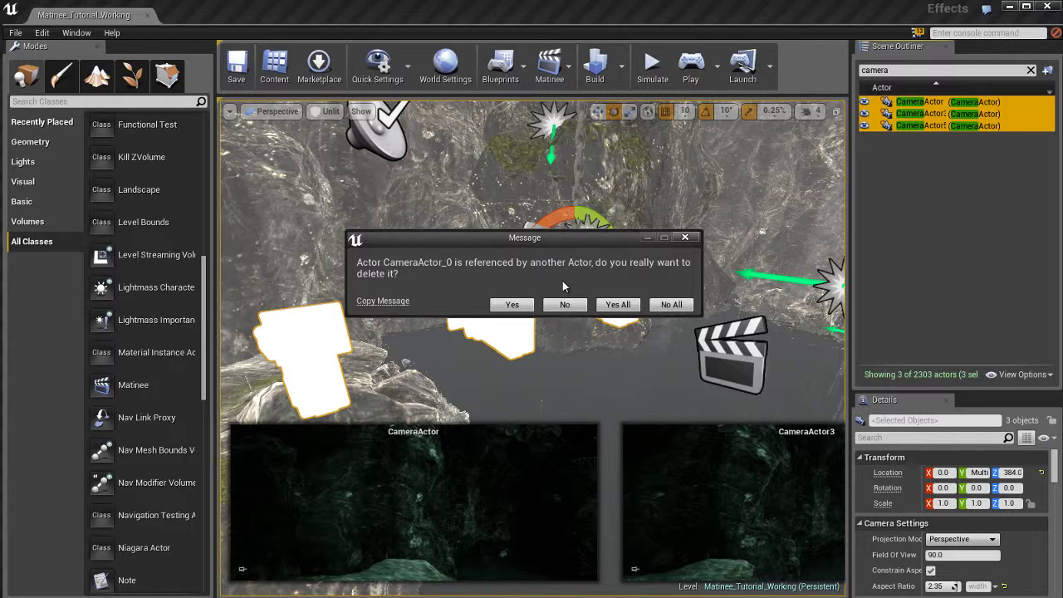
pyautogui.click(618, 304)
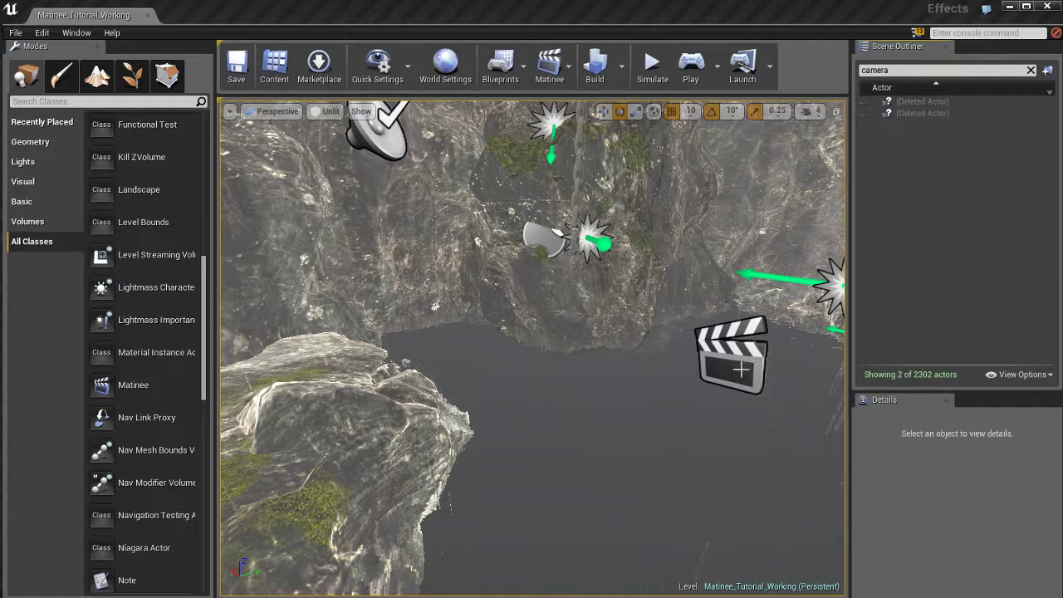
pyautogui.click(740, 370)
# - Find MatineeActor via an Outliner search for 'matine', focus on it, and delete it, confirming the warning
pyautogui.click(963, 70)
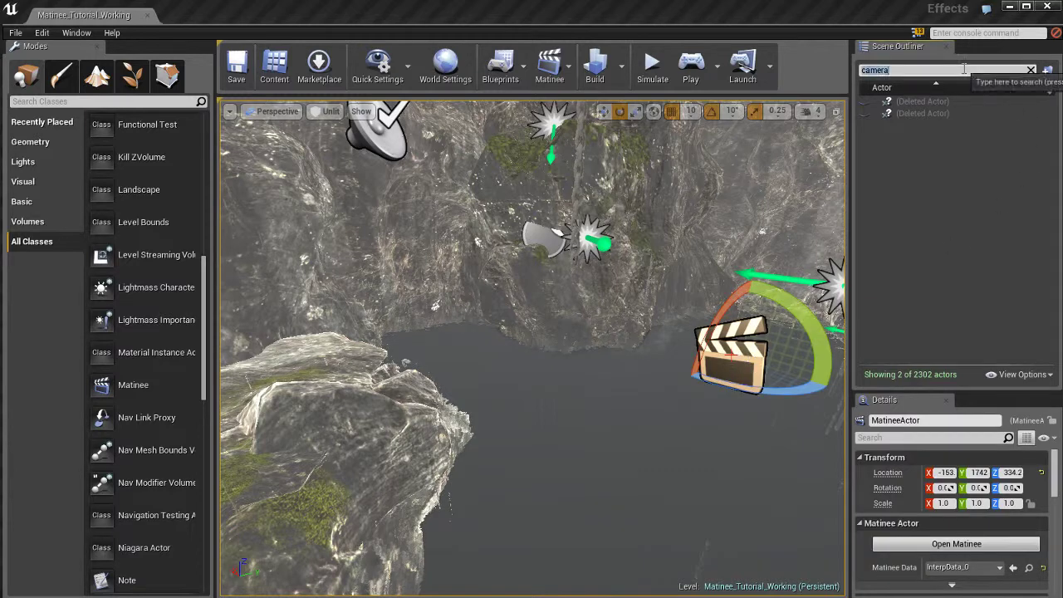
pyautogui.write('matine')
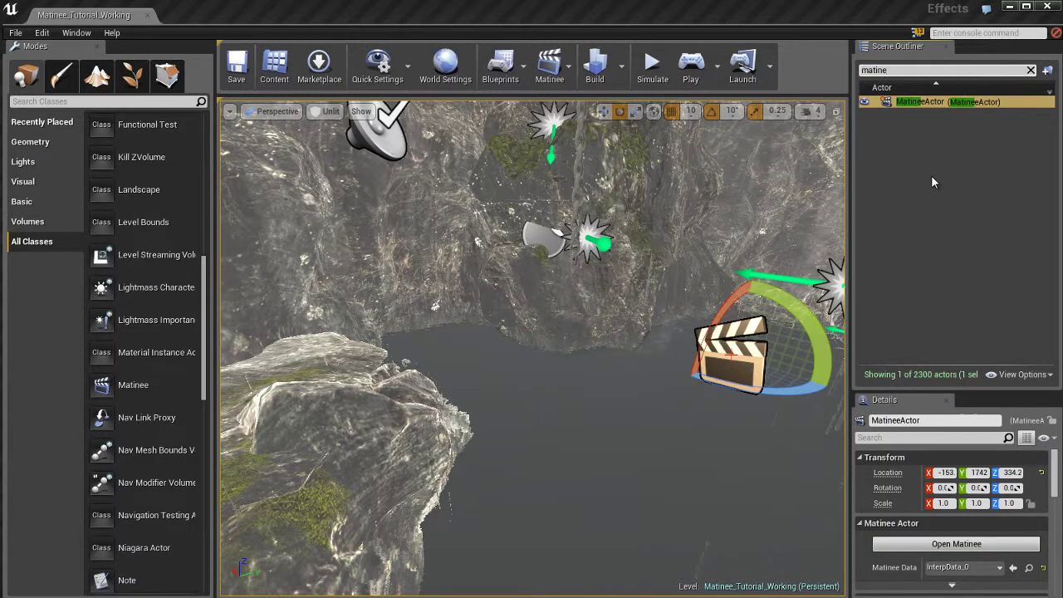
pyautogui.click(917, 101)
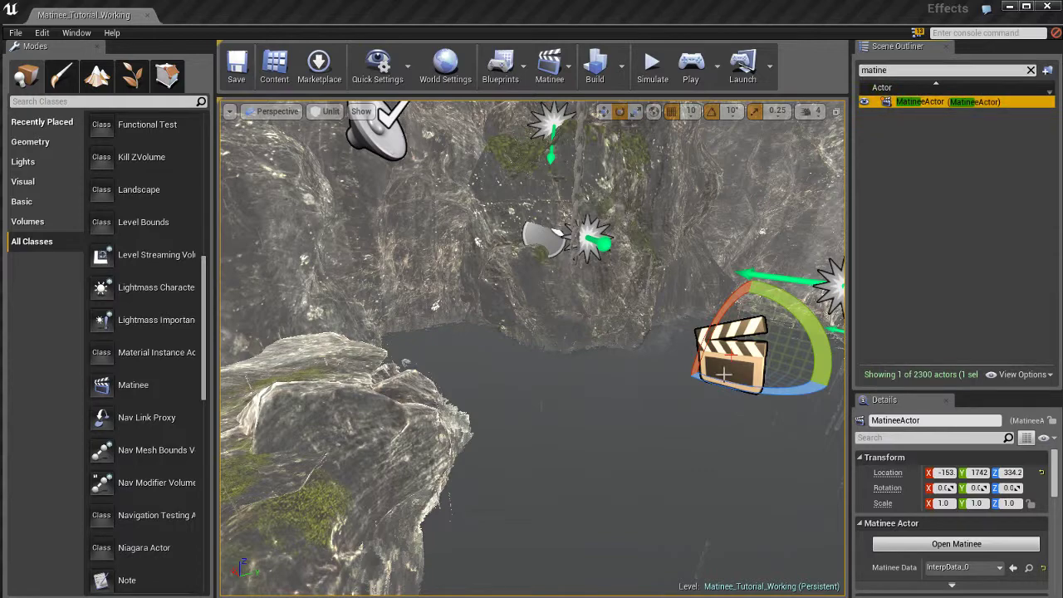
pyautogui.press('f')
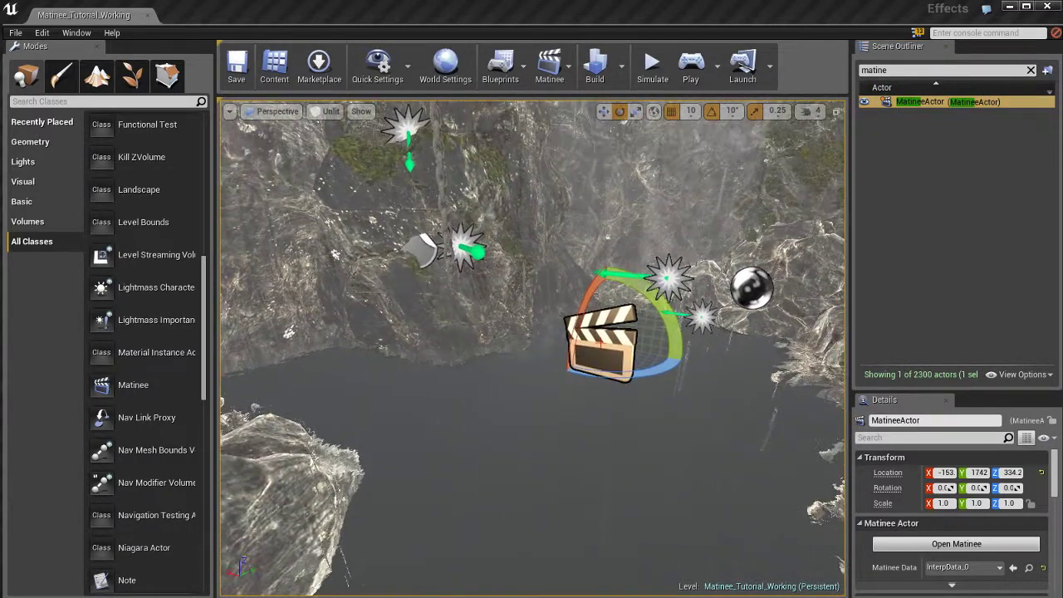
pyautogui.press('w')
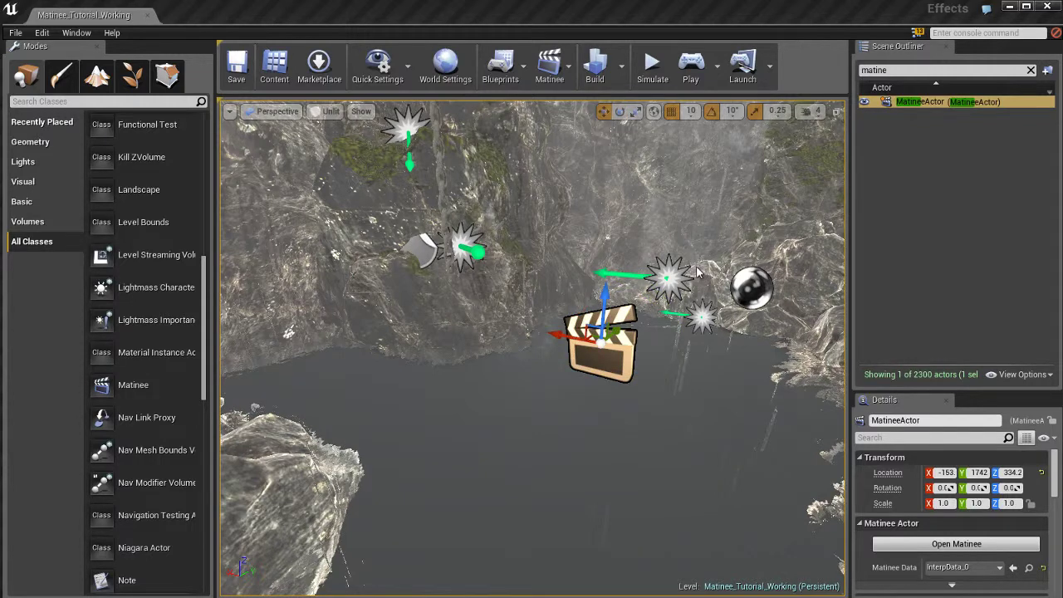
pyautogui.press('Delete')
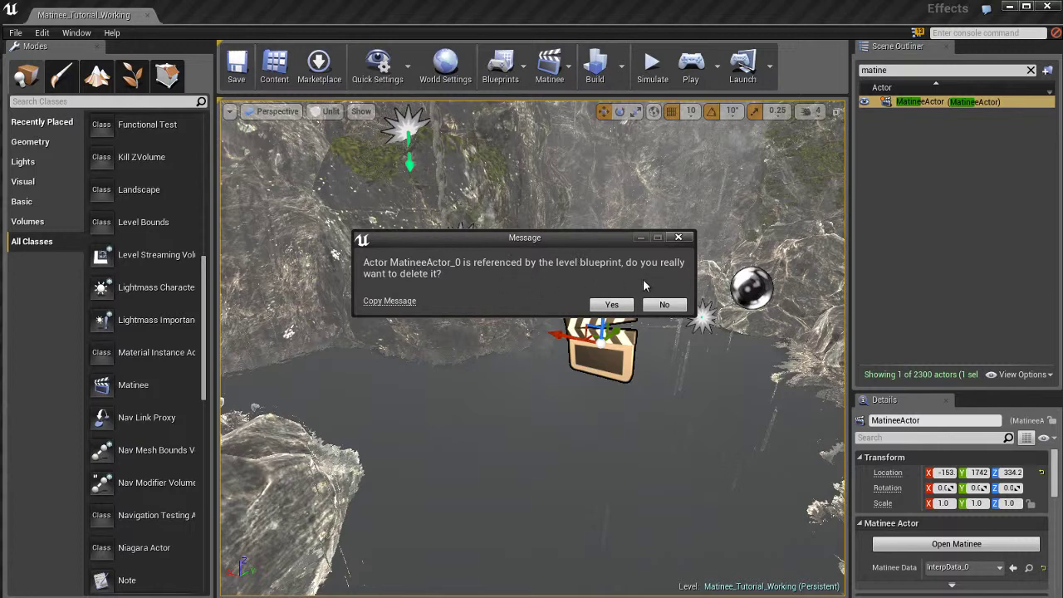
pyautogui.click(612, 305)
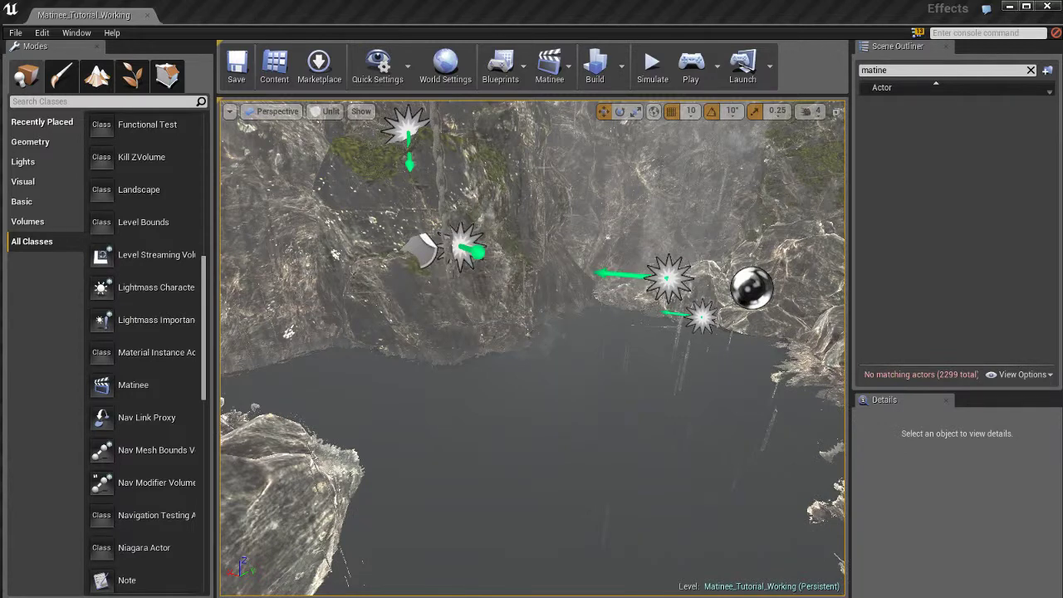
# - Open the Cave_Cine level blueprint's event graph from the Blueprints menu
pyautogui.click(508, 67)
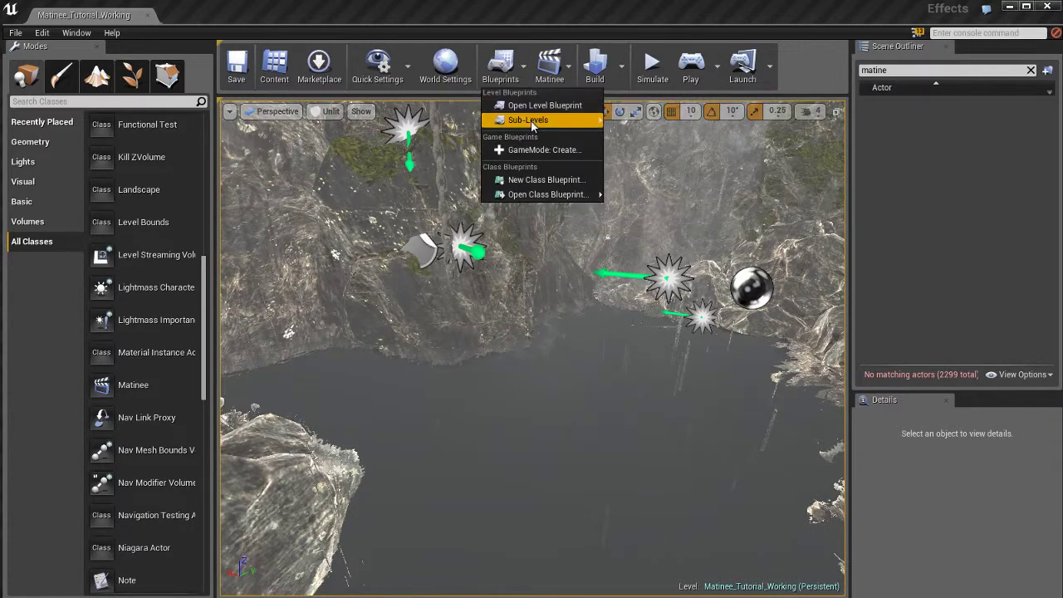
pyautogui.moveTo(531, 121)
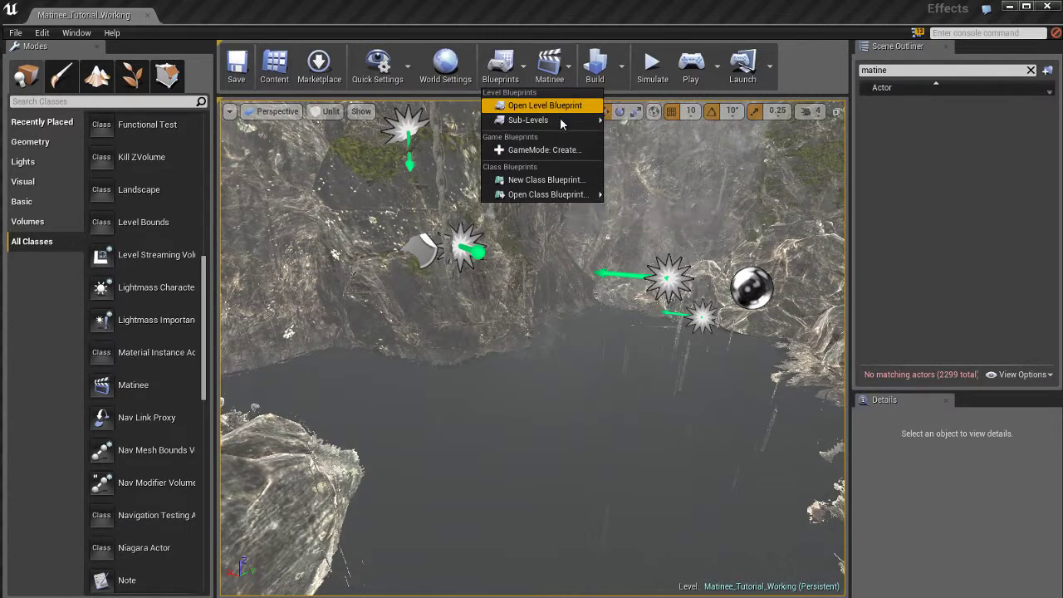
pyautogui.click(651, 148)
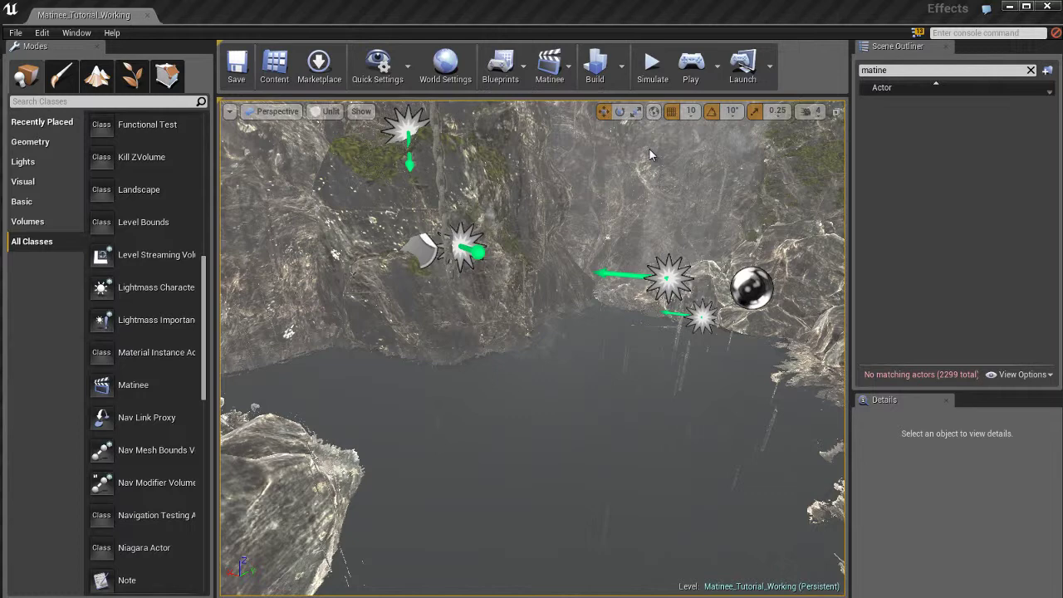
pyautogui.moveTo(701, 429); pyautogui.dragTo(662, 419, button='right')
pyautogui.scroll(-3, 650, 449)
pyautogui.scroll(3, 643, 445)
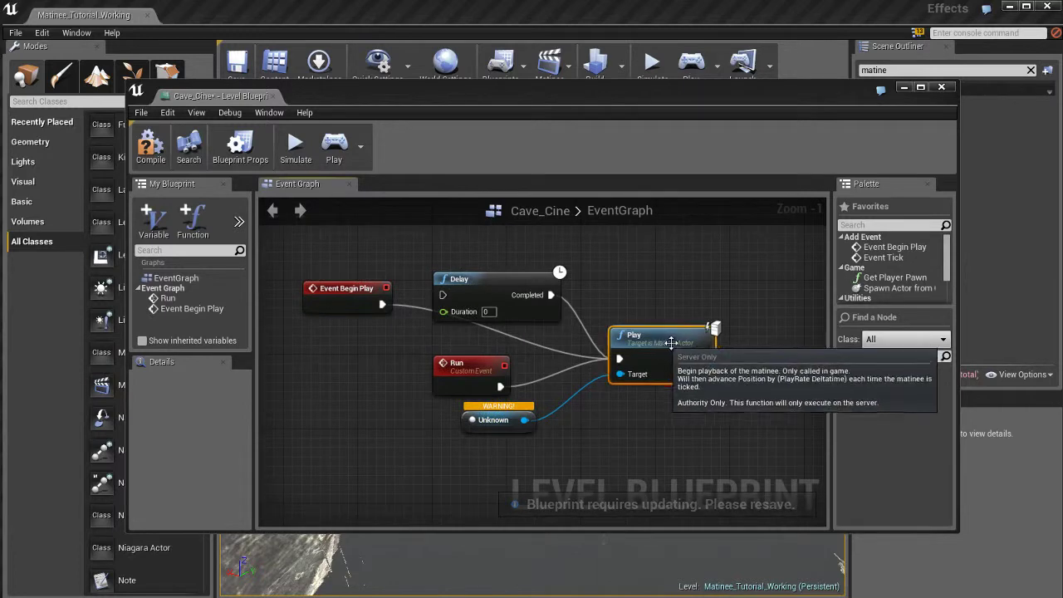
# - Marquee-select the five Matinee play nodes, including Play and the Unknown warning node, and delete them
pyautogui.click(648, 333)
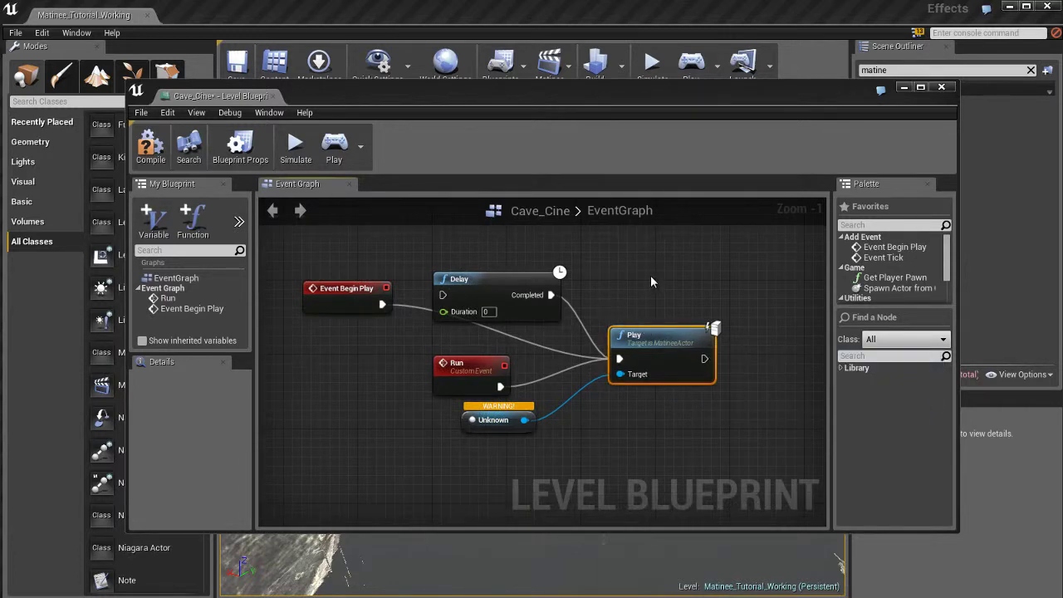
pyautogui.moveTo(652, 310); pyautogui.dragTo(666, 322, button='right')
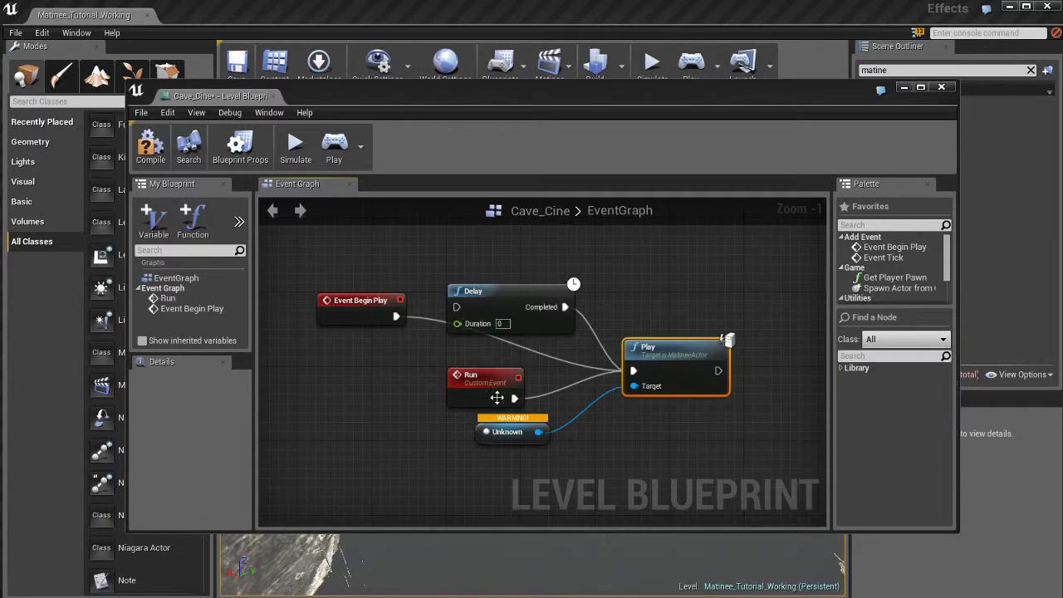
pyautogui.click(512, 433)
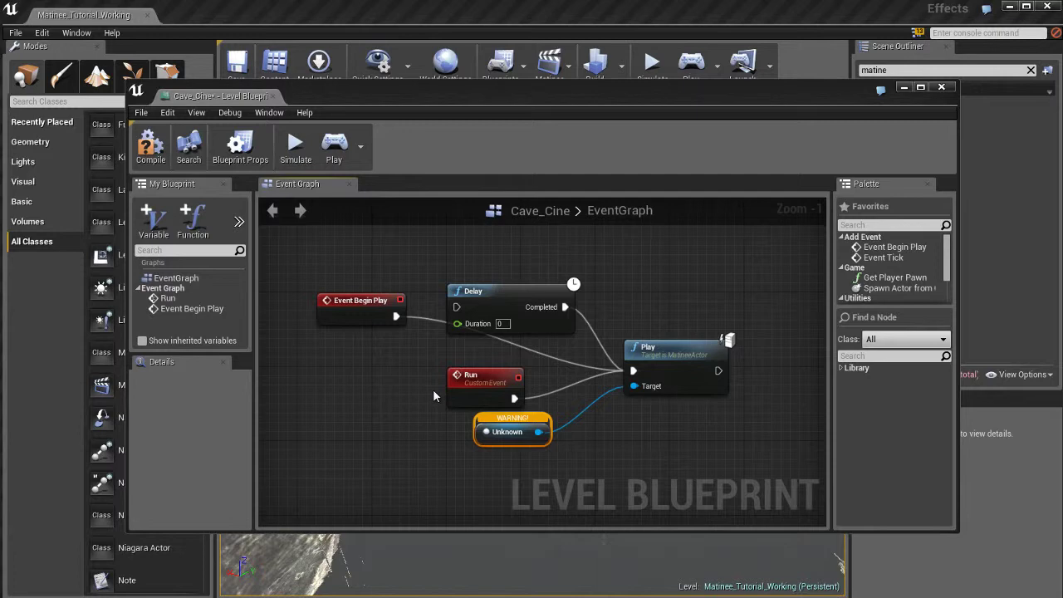
pyautogui.moveTo(328, 249); pyautogui.dragTo(732, 455)
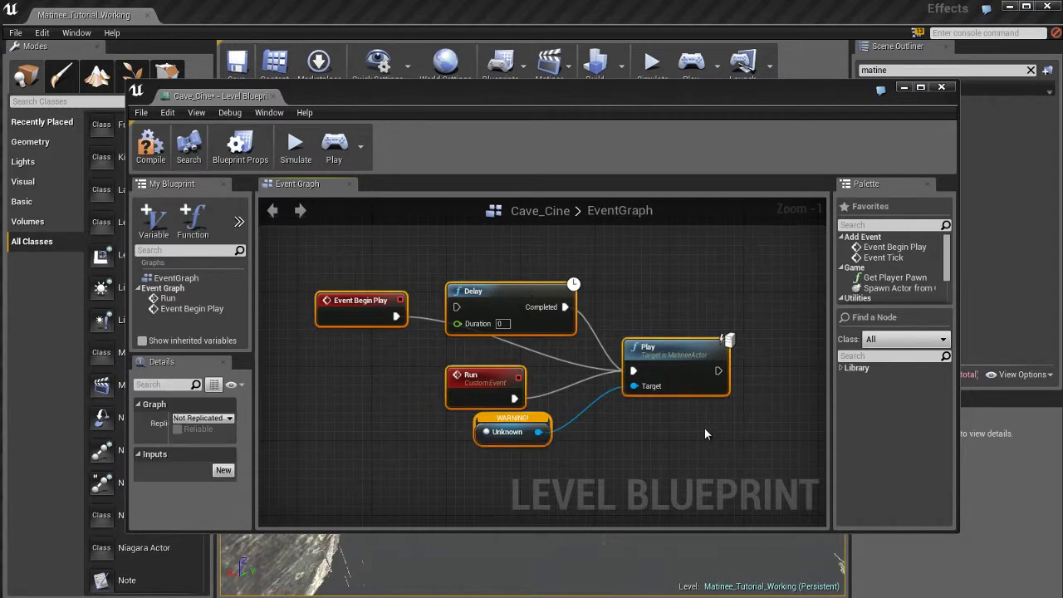
pyautogui.press('Delete')
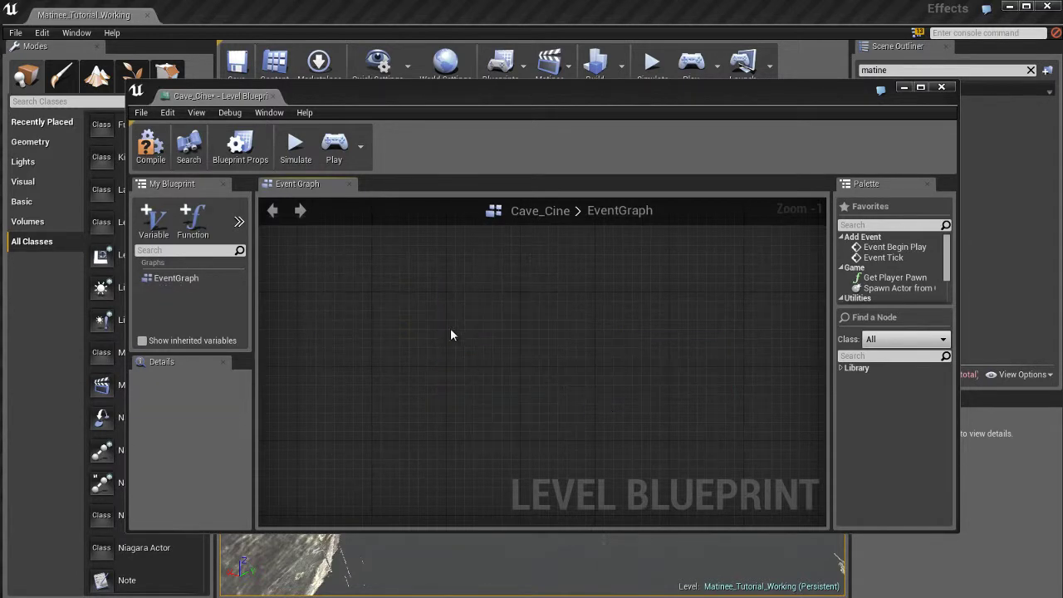
pyautogui.click(176, 277)
pyautogui.scroll(-11, 500, 350)
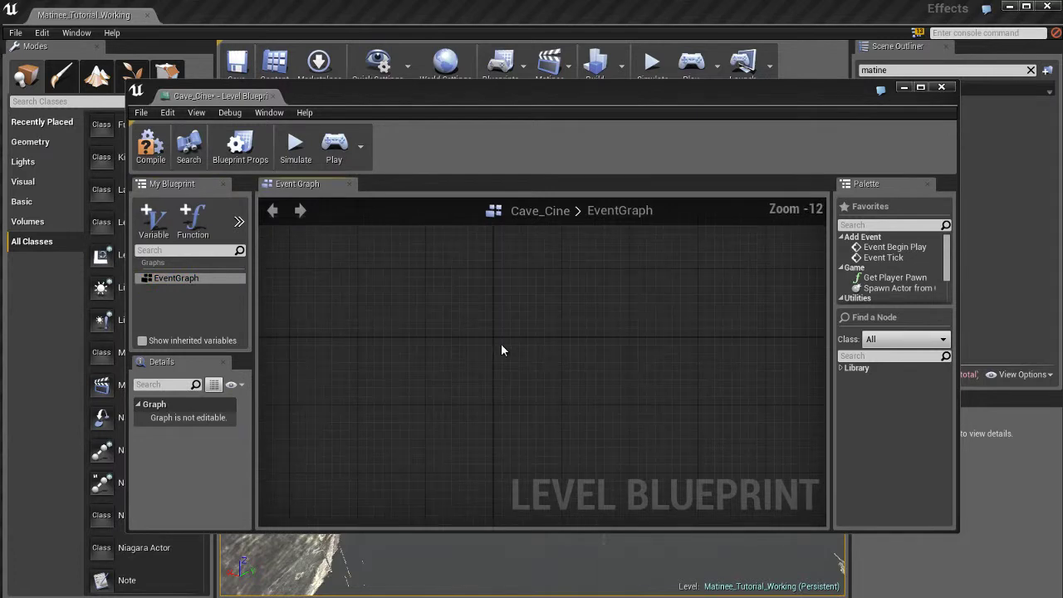
pyautogui.scroll(7, 501, 350)
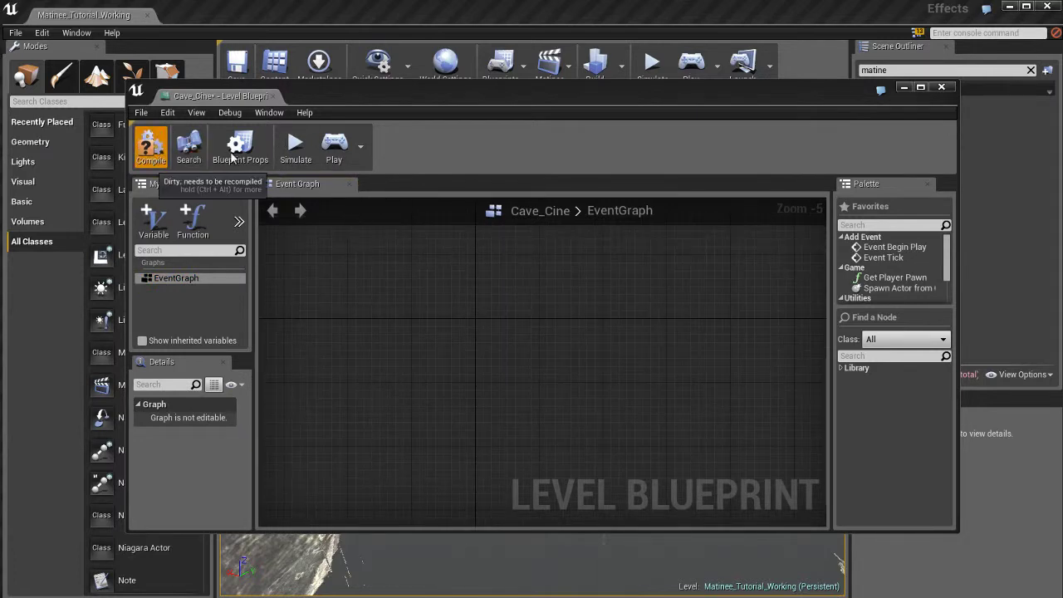
pyautogui.click(904, 87)
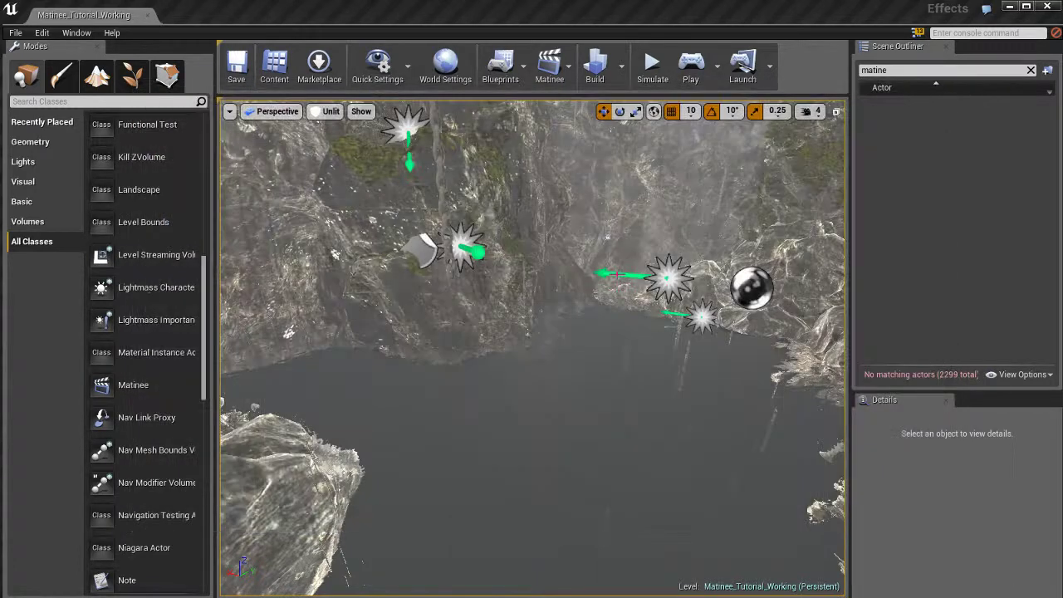
pyautogui.click(501, 68)
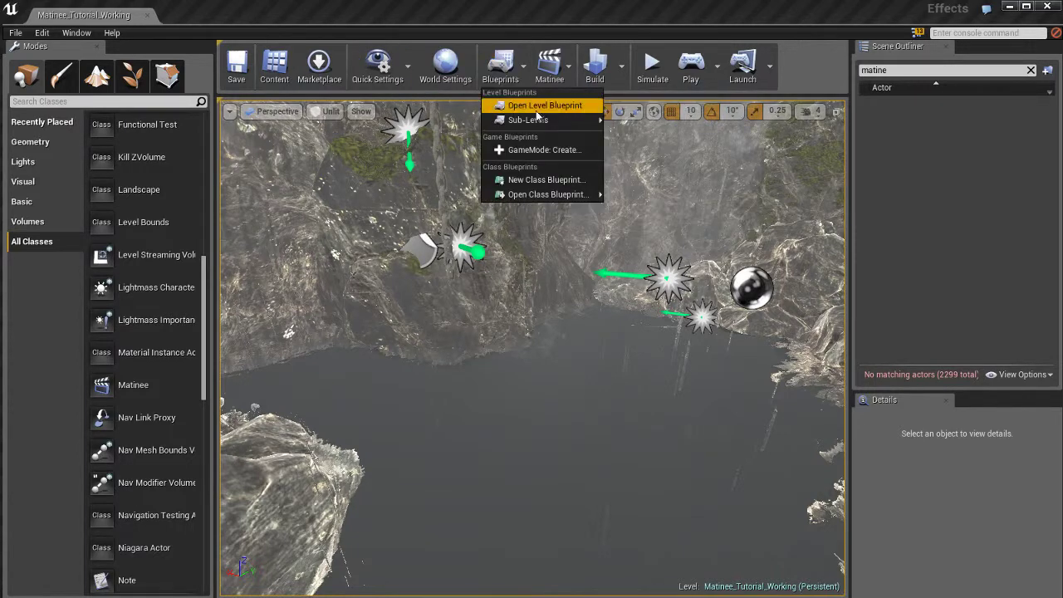
pyautogui.moveTo(540, 121)
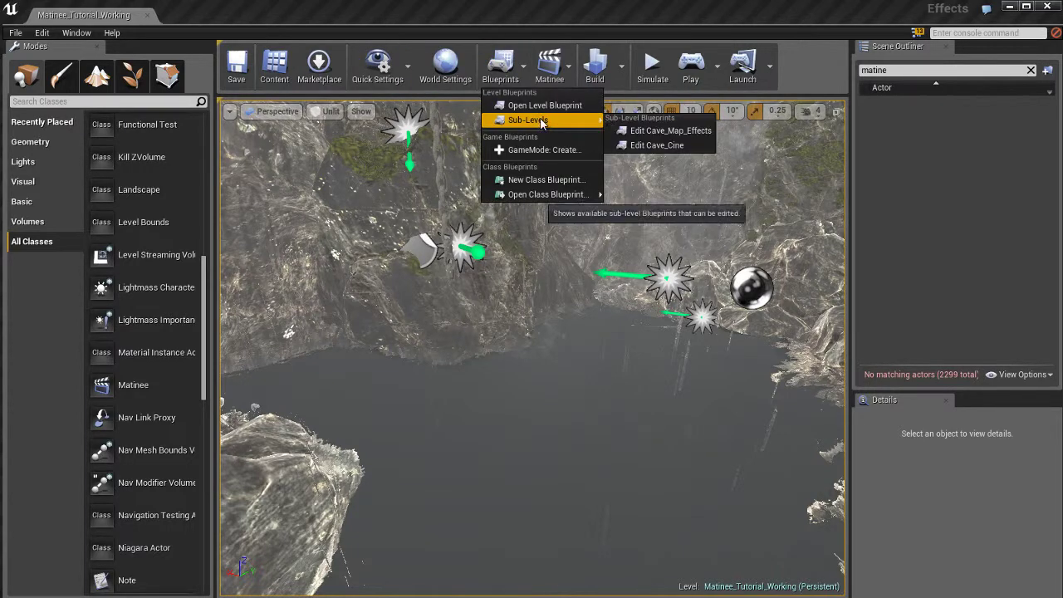
pyautogui.click(657, 133)
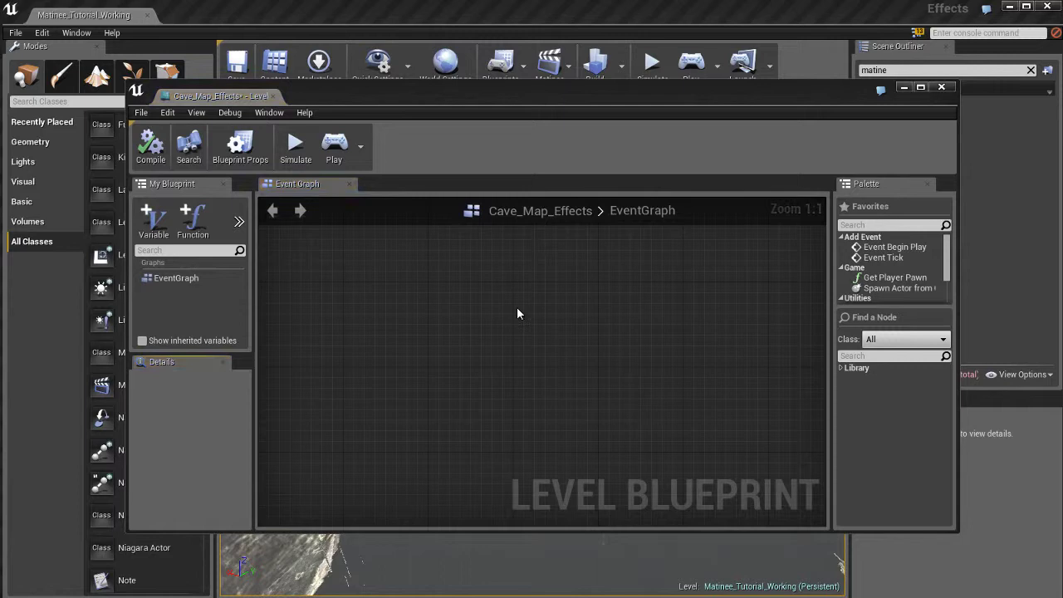
pyautogui.scroll(-12, 503, 373)
pyautogui.scroll(9, 520, 333)
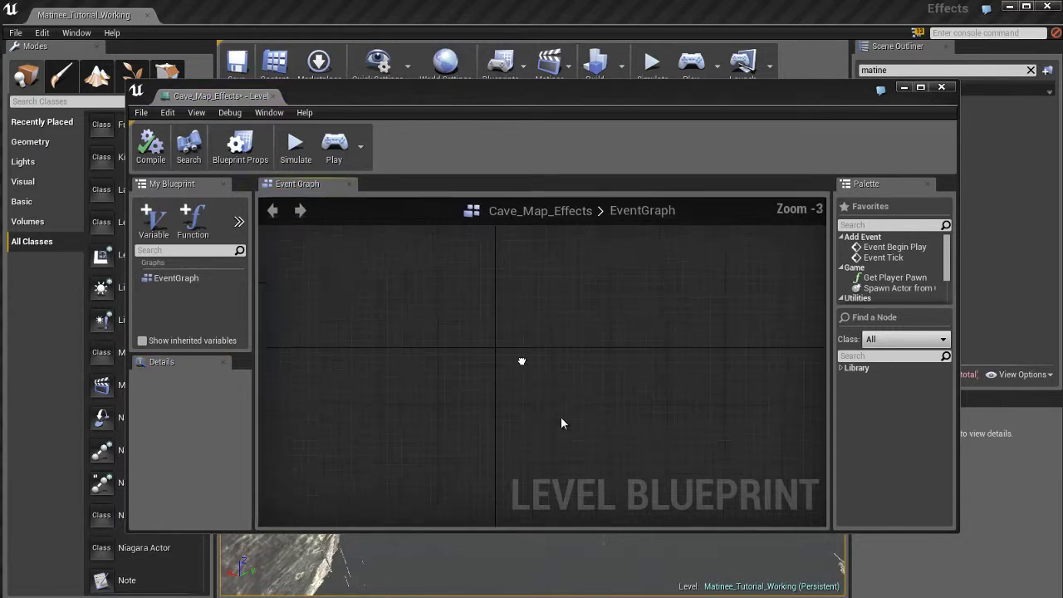
pyautogui.click(257, 98)
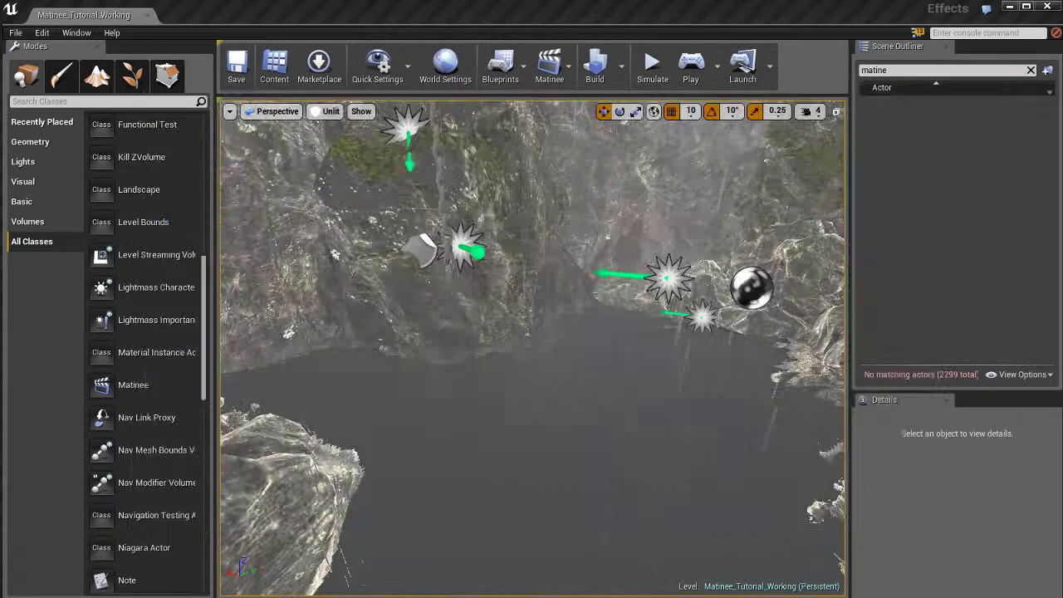
# - Open the main level blueprint and delete its Event Begin Play node
pyautogui.click(500, 68)
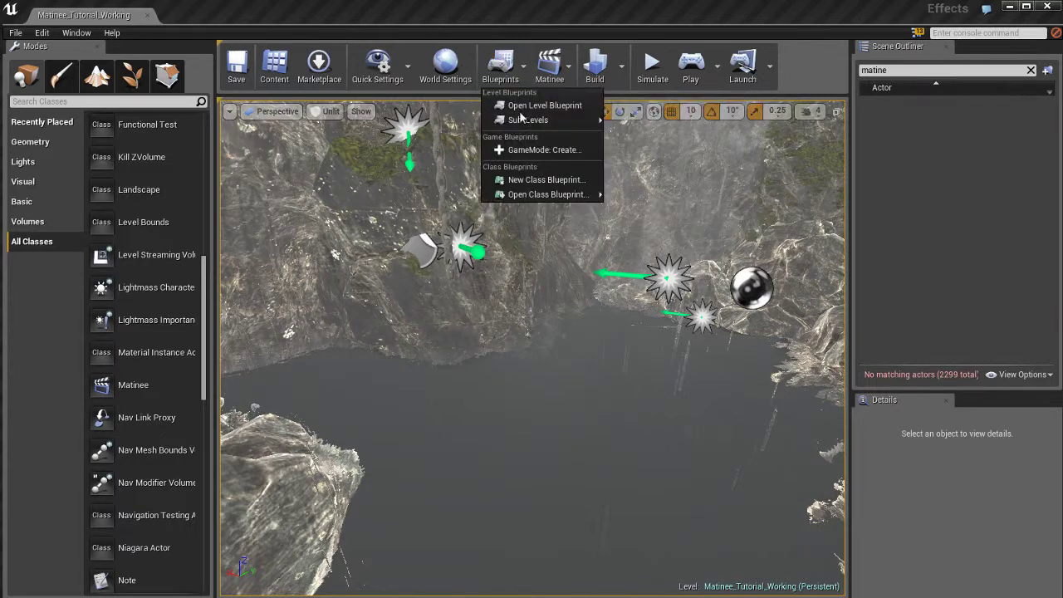
pyautogui.click(545, 104)
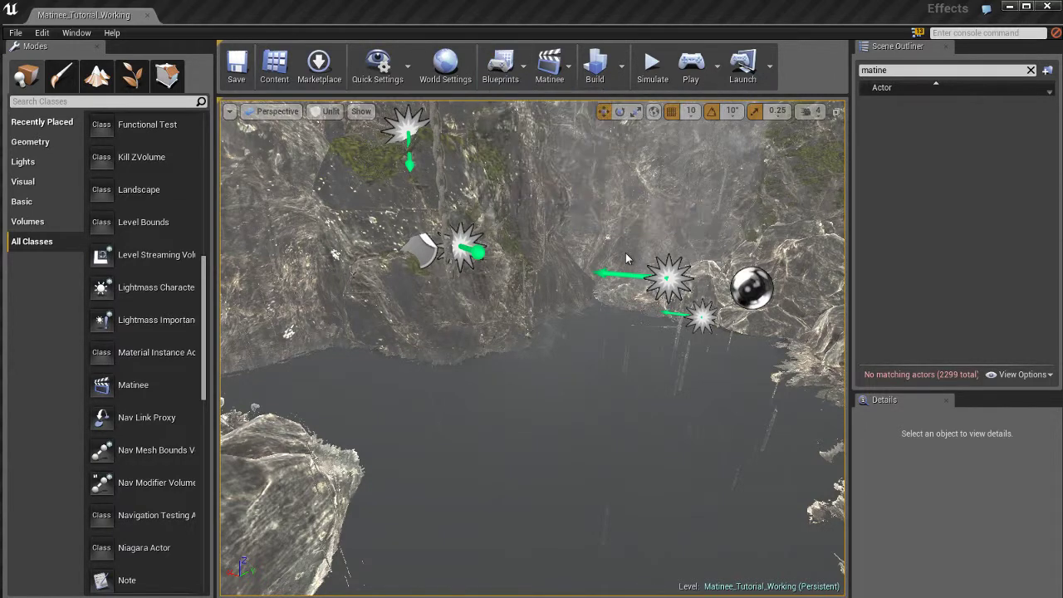
pyautogui.moveTo(628, 379); pyautogui.dragTo(586, 399, button='right')
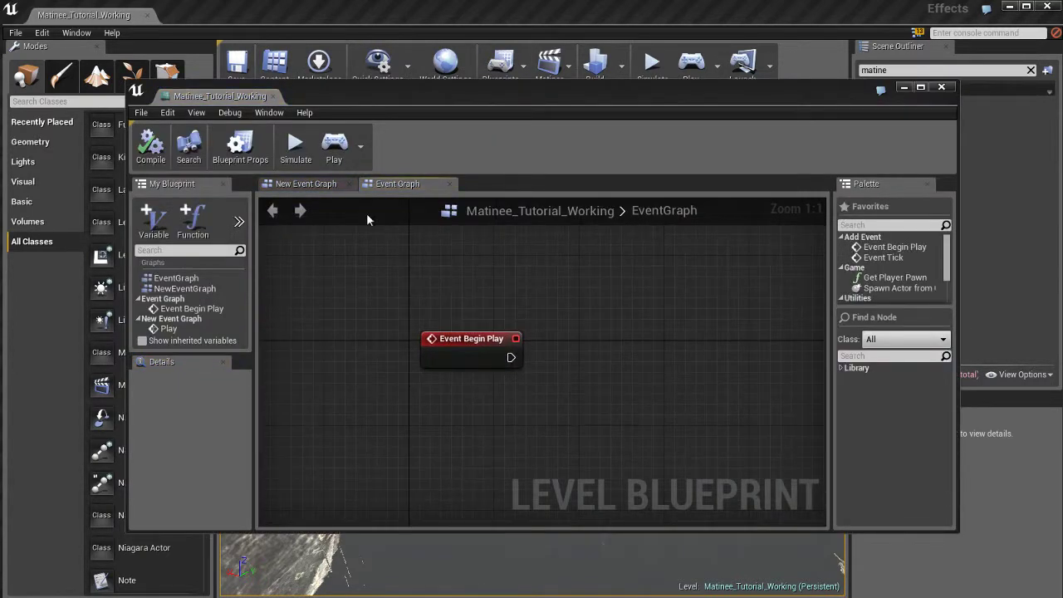
pyautogui.scroll(-8, 581, 324)
pyautogui.scroll(8, 591, 330)
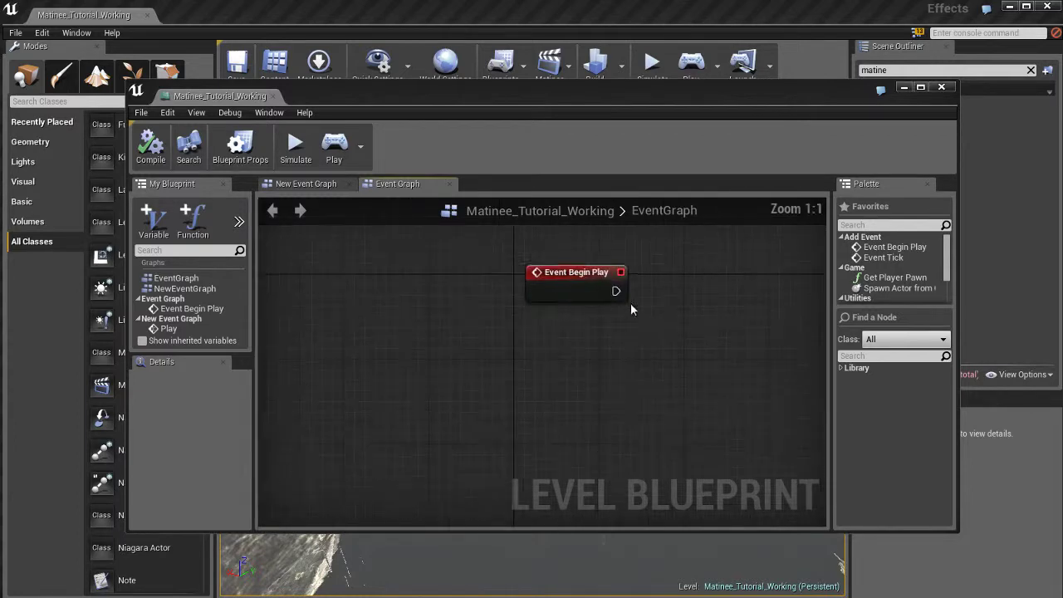
pyautogui.moveTo(634, 306); pyautogui.dragTo(578, 362, button='right')
pyautogui.moveTo(524, 331); pyautogui.dragTo(493, 307)
pyautogui.press('Delete')
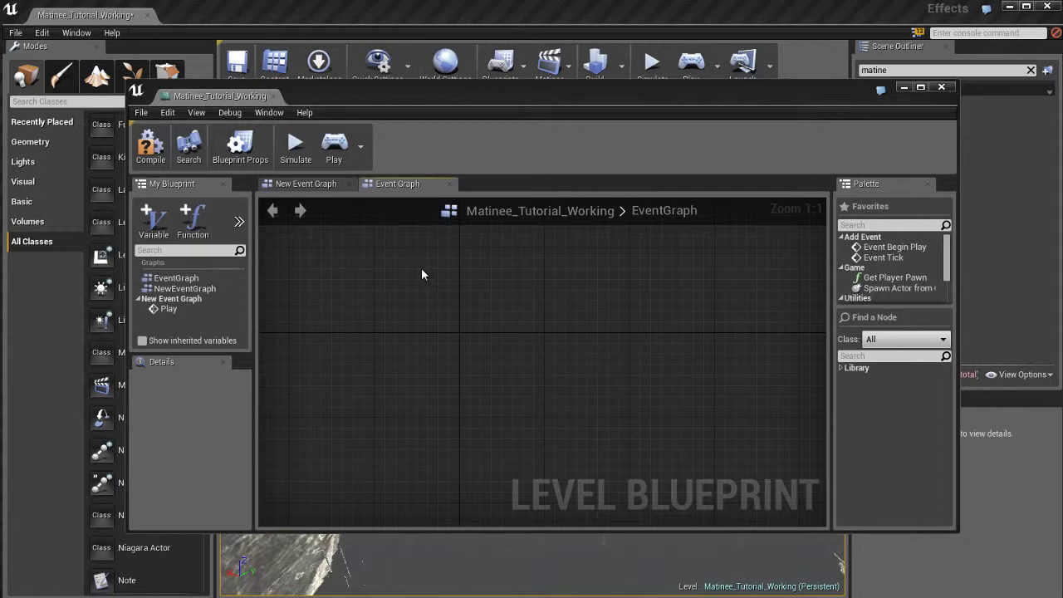
# - Delete the Play and Remote Event nodes in New Event Graph, close the blueprint, and save the map
pyautogui.click(322, 183)
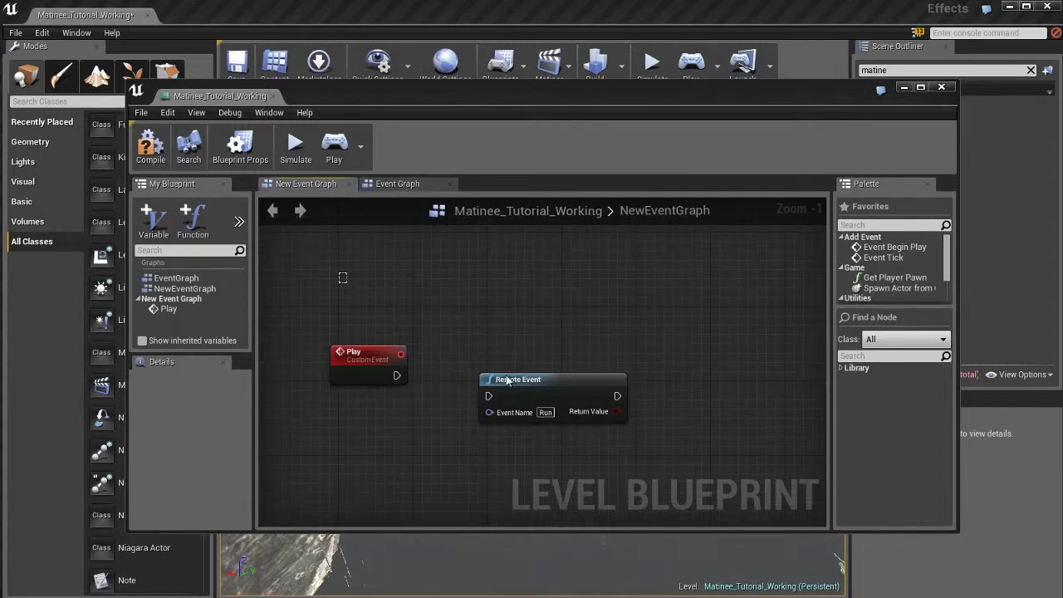
pyautogui.moveTo(342, 278); pyautogui.dragTo(667, 432)
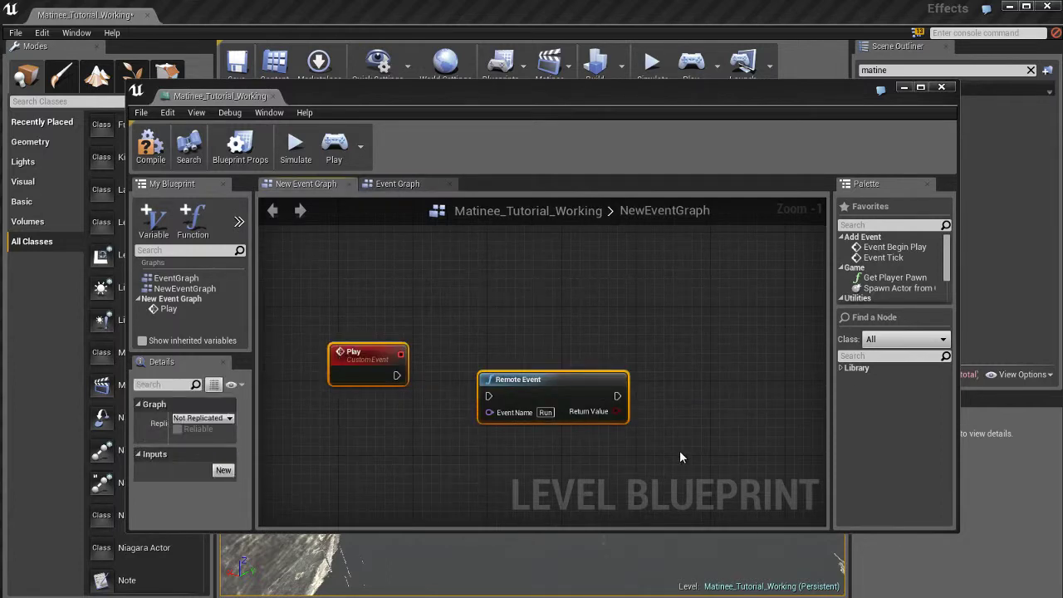
pyautogui.press('Delete')
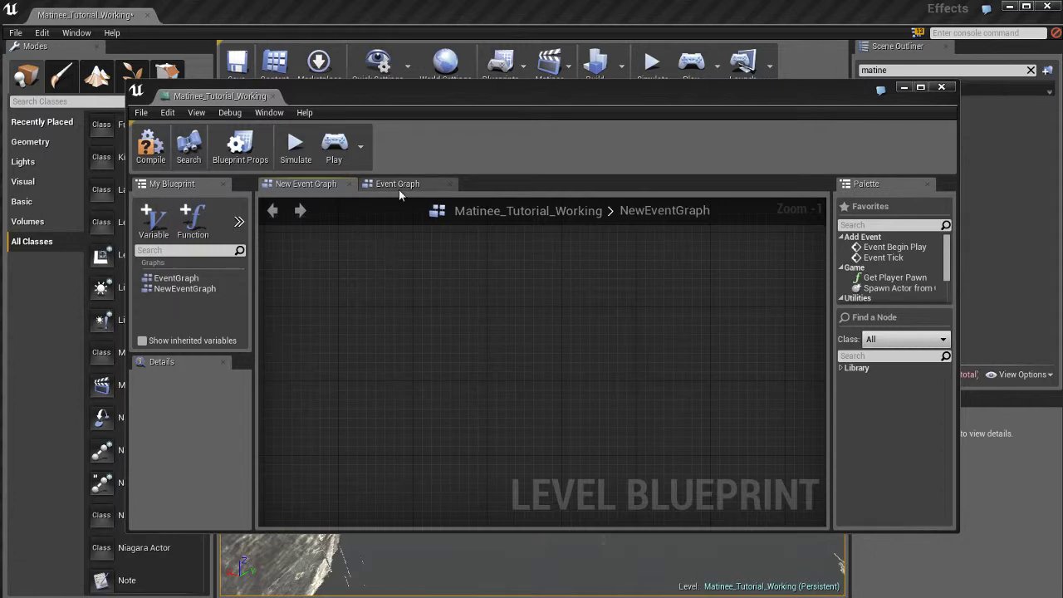
pyautogui.click(420, 183)
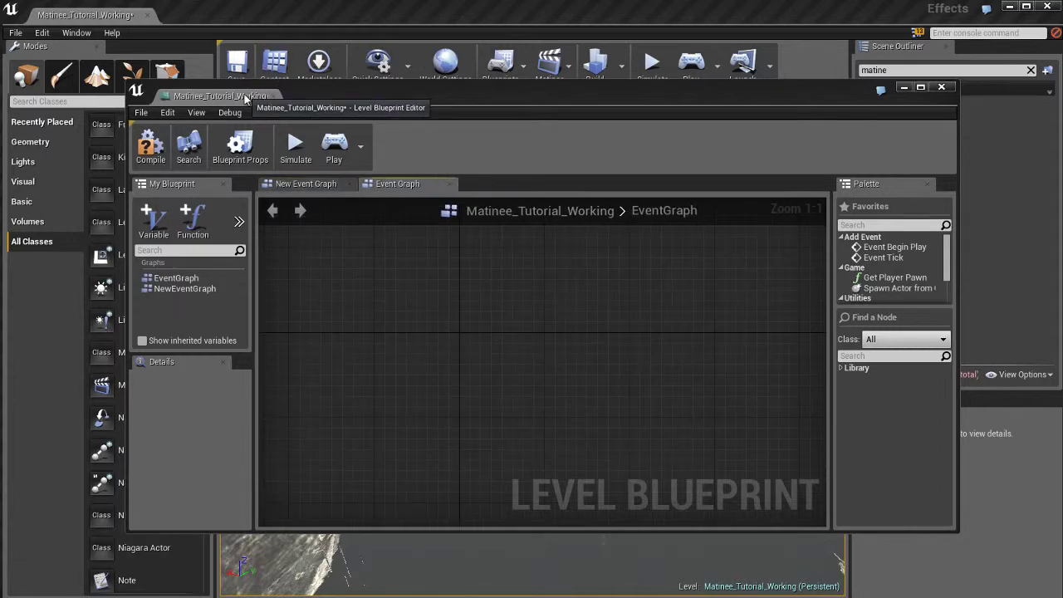
pyautogui.click(274, 97)
pyautogui.hotkey('ctrl', 's')
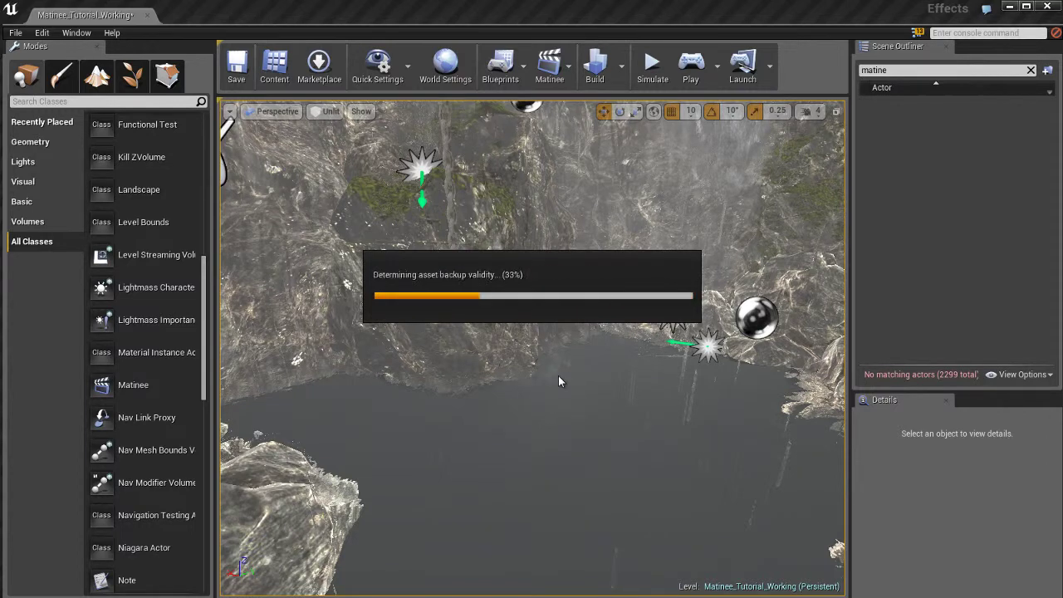
pyautogui.moveTo(558, 375); pyautogui.dragTo(549, 335, button='right')
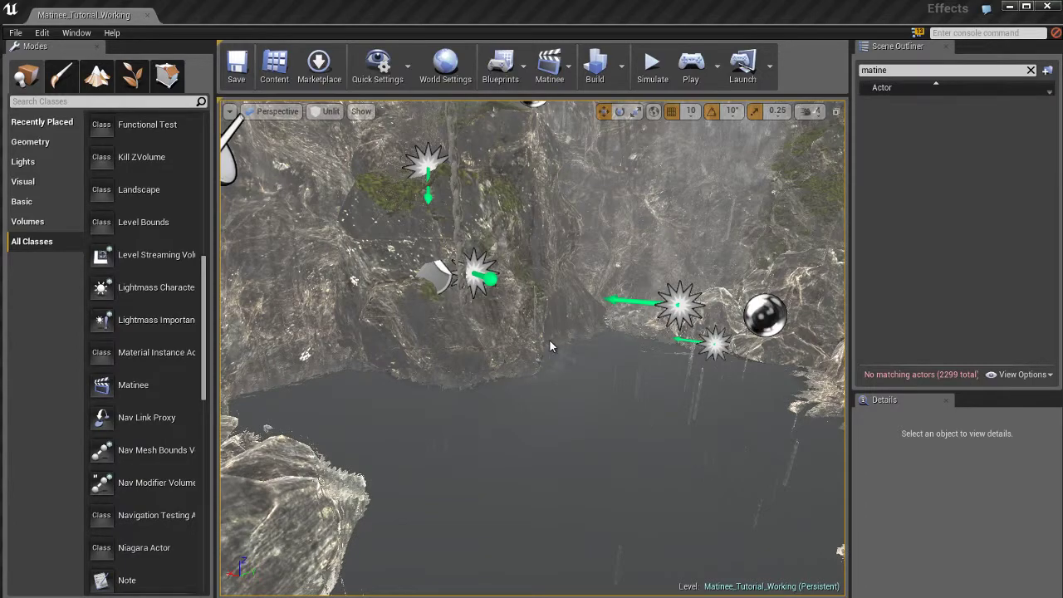
pyautogui.hotkey('alt', 'p')
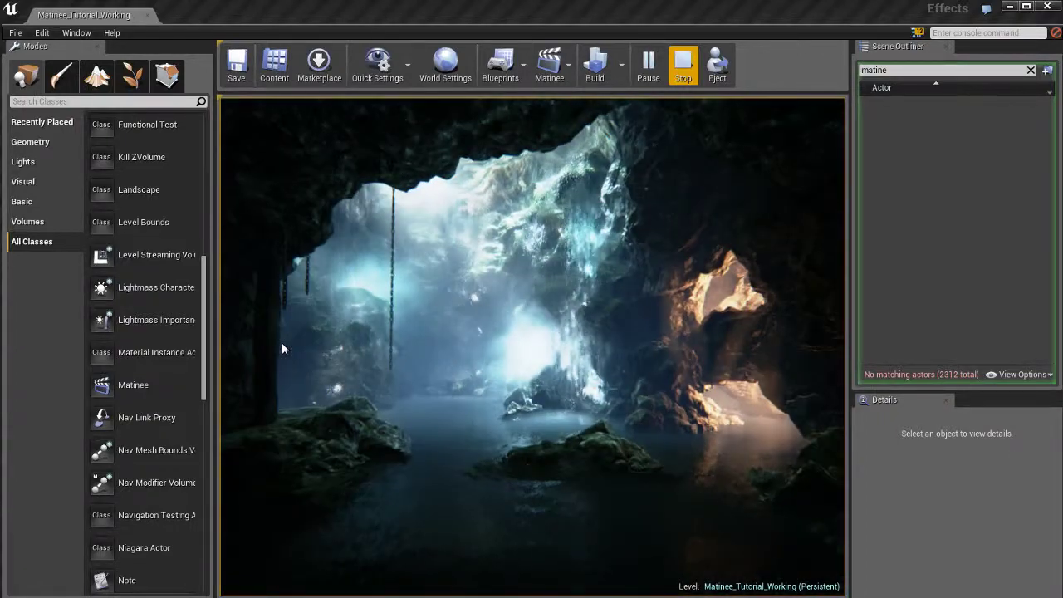
pyautogui.press('Escape')
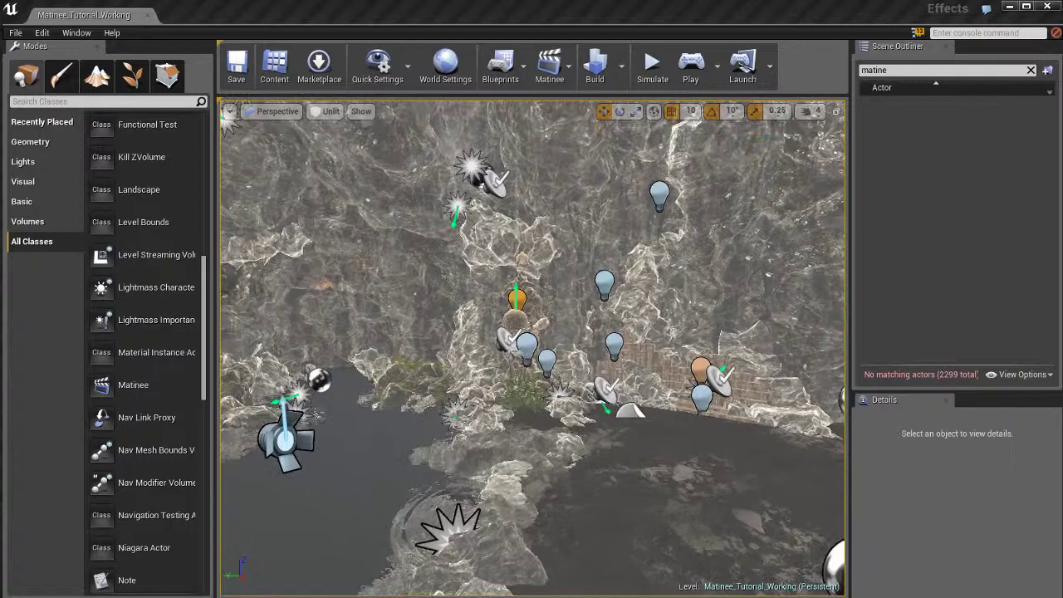
# - Switch the viewport from Unlit to Lit shading with Alt+4
pyautogui.hotkey('alt', '4')
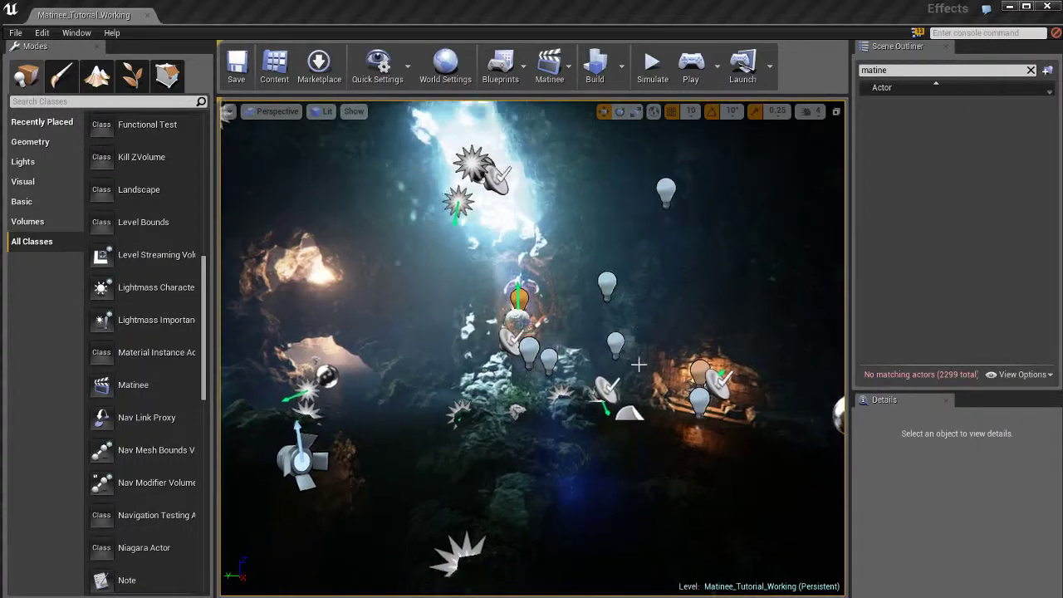